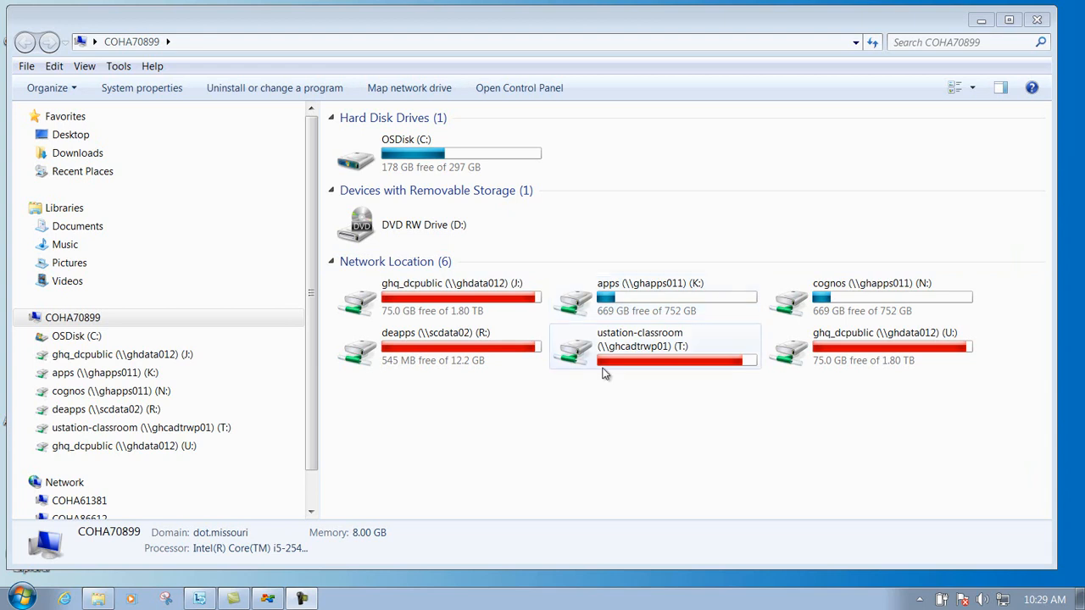
Step: Open the PowerGEOPAK V8i (SELECTSeries 4) folder under Program Files (x86)\Bentley on the C: drive
click(64, 337)
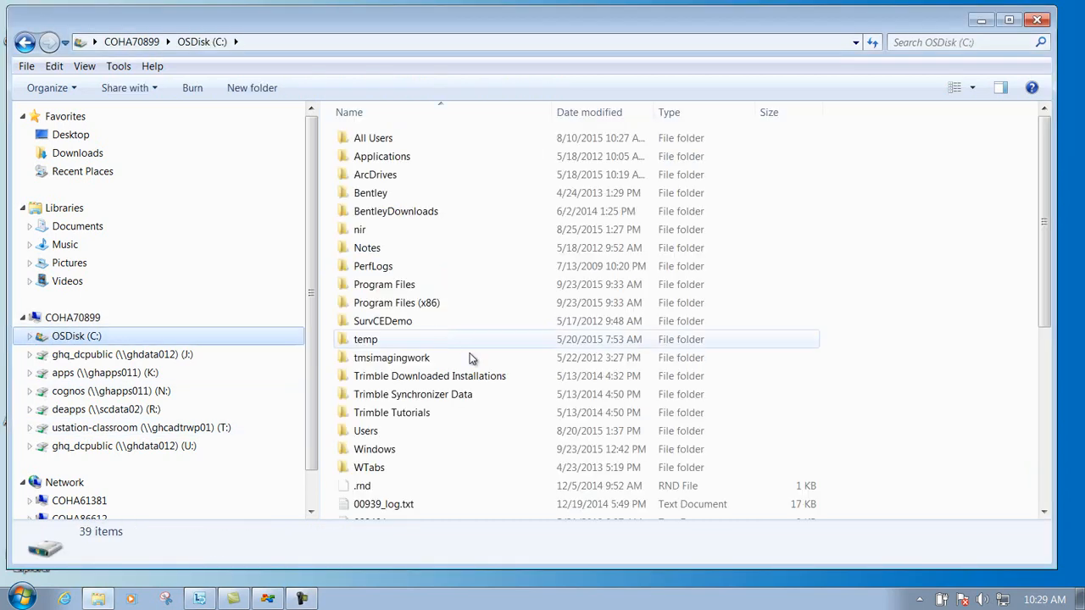
click(427, 308)
double_click(426, 307)
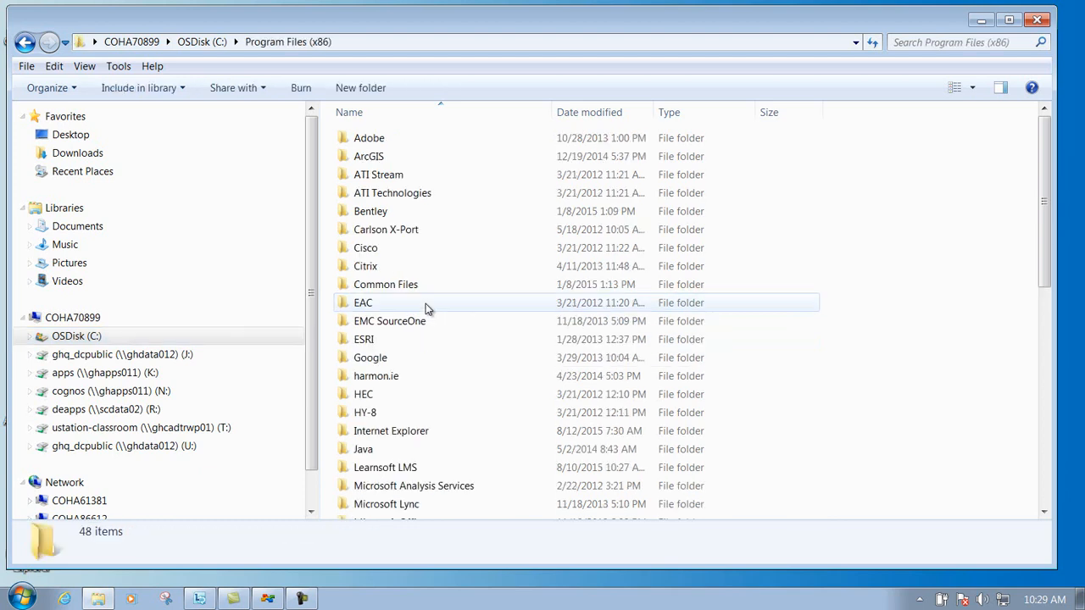
double_click(376, 212)
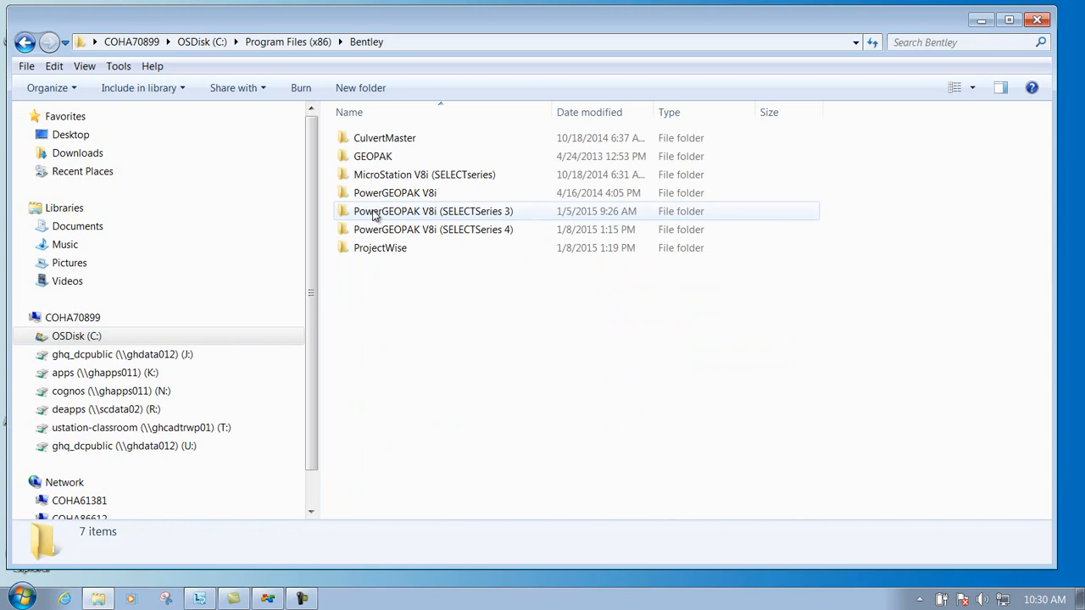
click(428, 235)
double_click(428, 235)
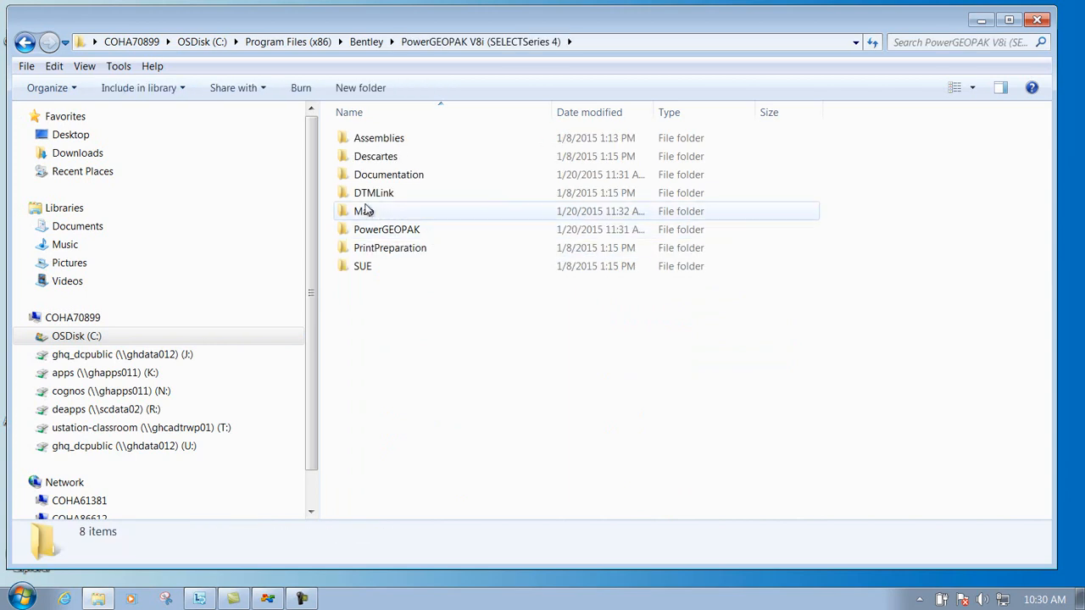
Step: Copy the seed.dty file from the Map\coordinate\seed subfolder
double_click(365, 214)
double_click(377, 176)
click(365, 162)
double_click(366, 160)
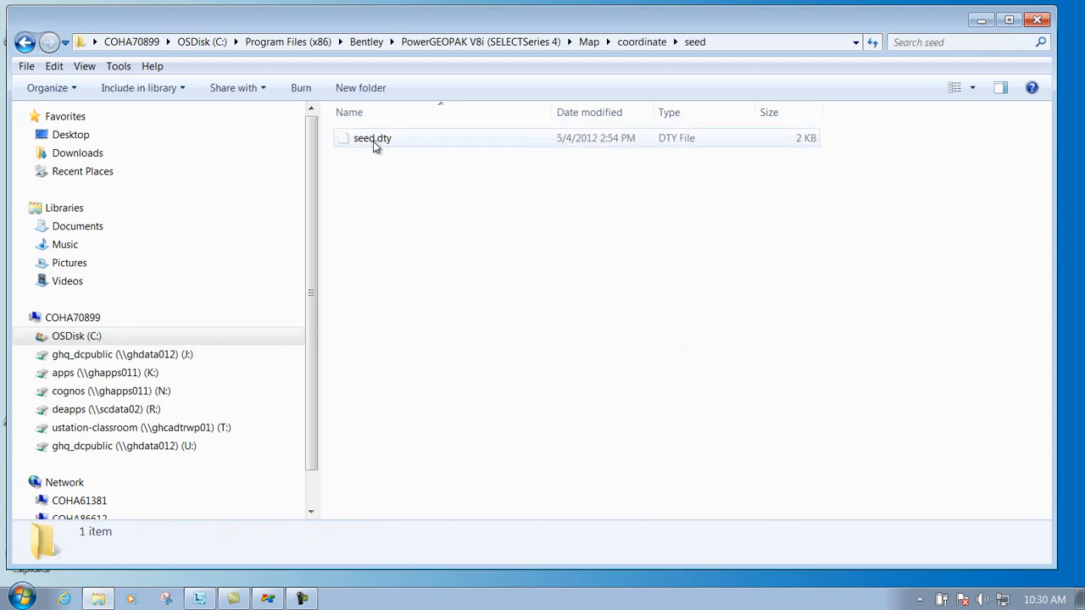
right_click(377, 137)
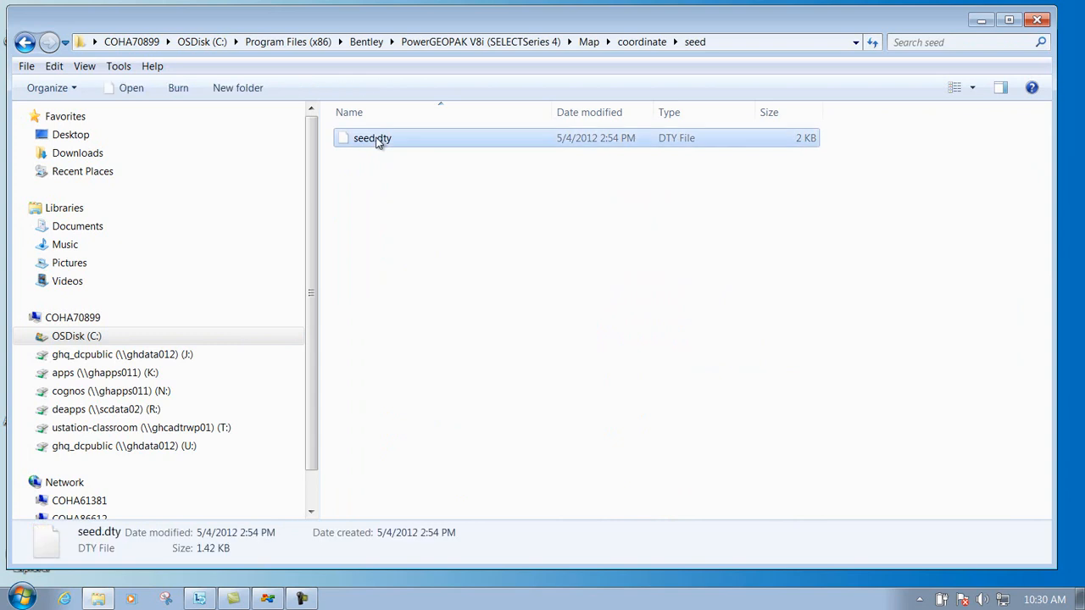
click(414, 242)
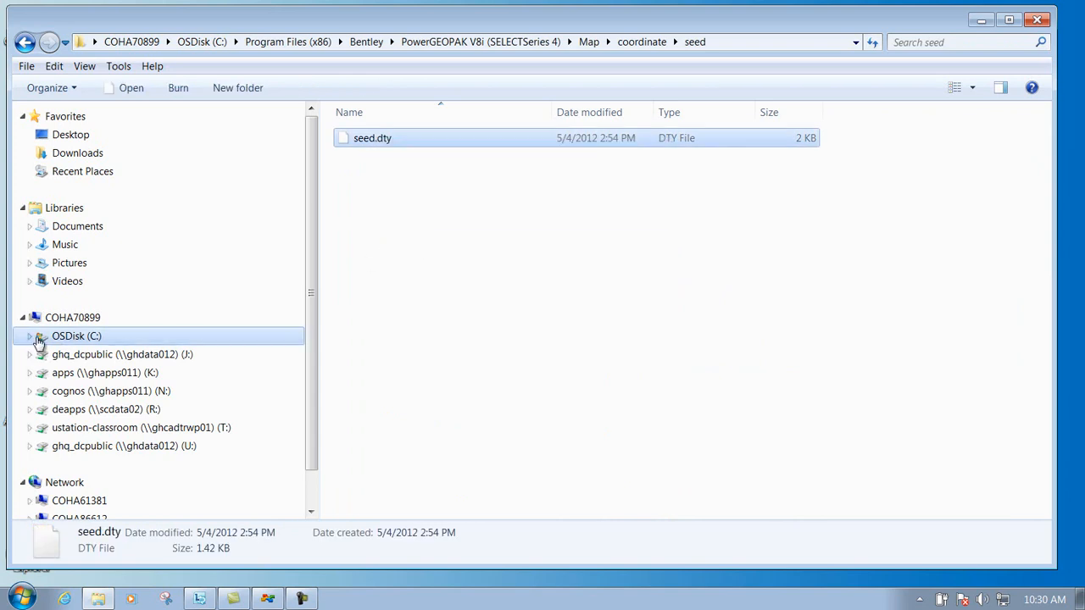
Step: Paste the copied seed.dty file into the user's own profile folder under C:\Users
click(78, 338)
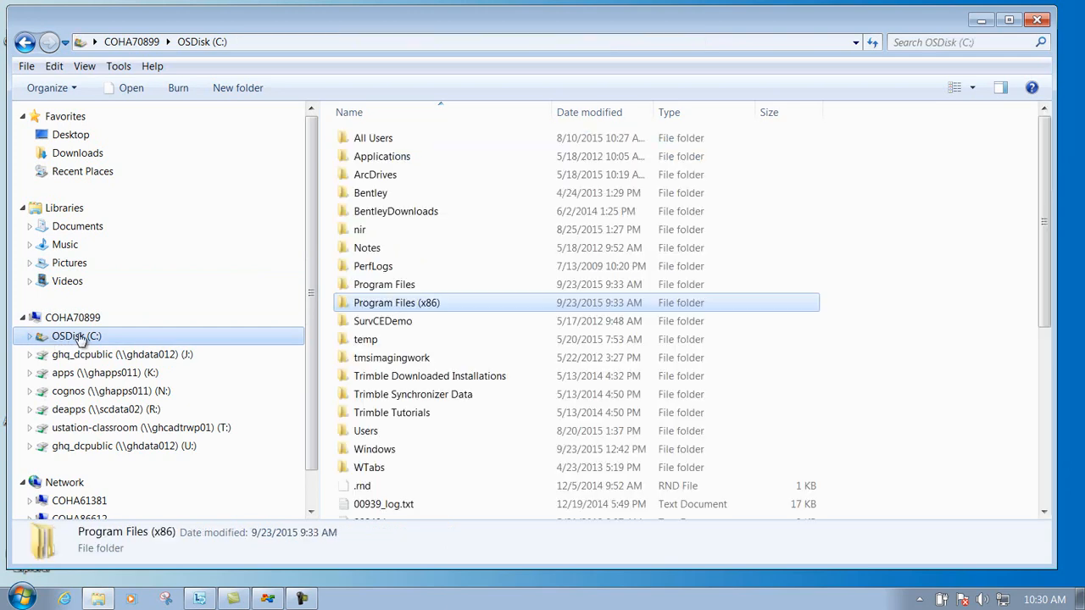
double_click(368, 432)
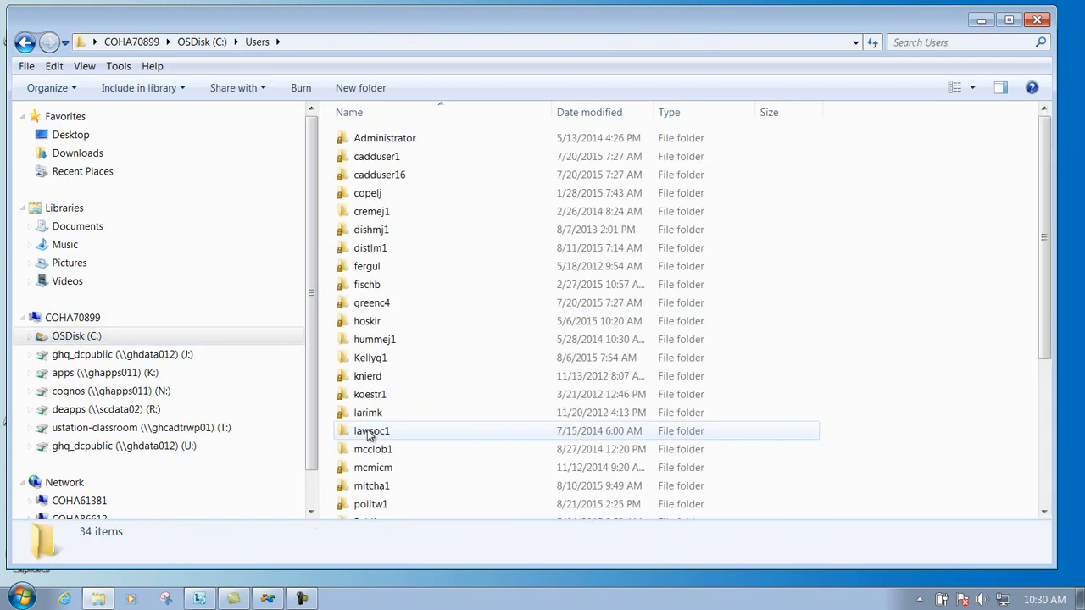
double_click(374, 305)
click(374, 307)
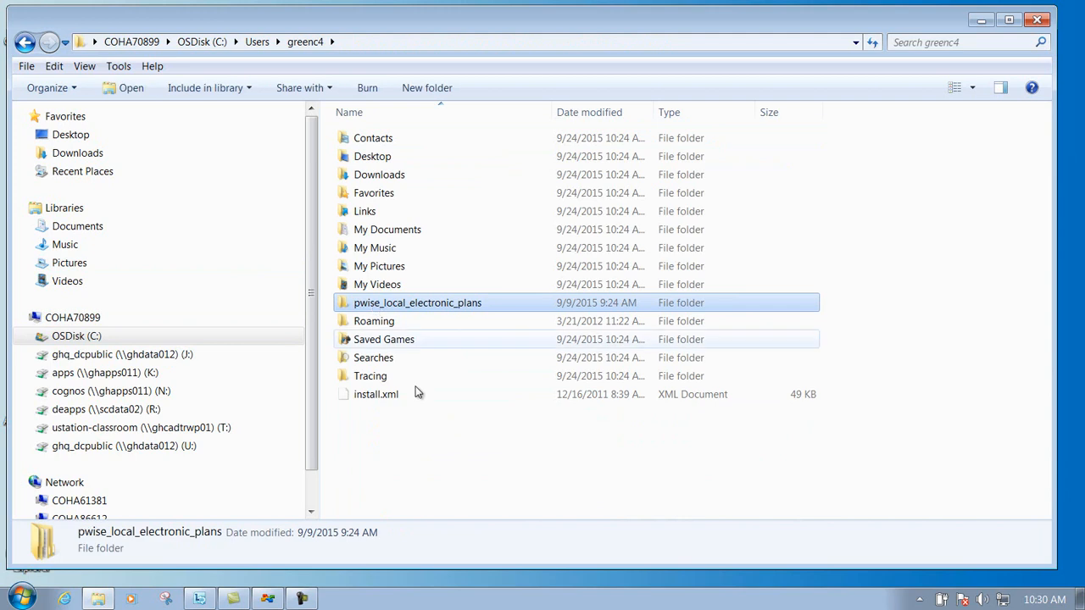
right_click(381, 417)
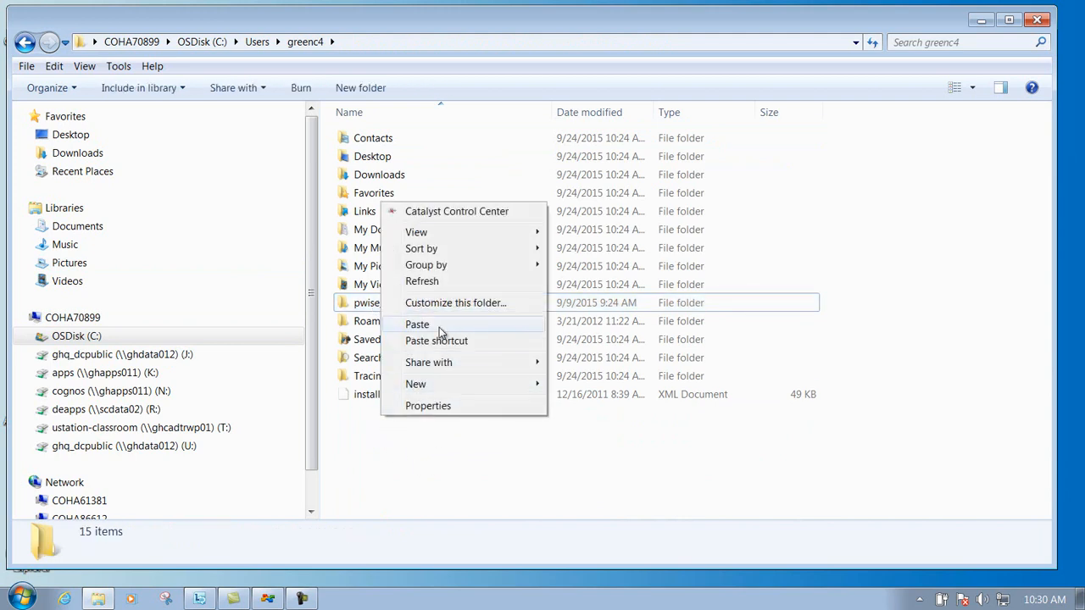
click(387, 475)
right_click(387, 476)
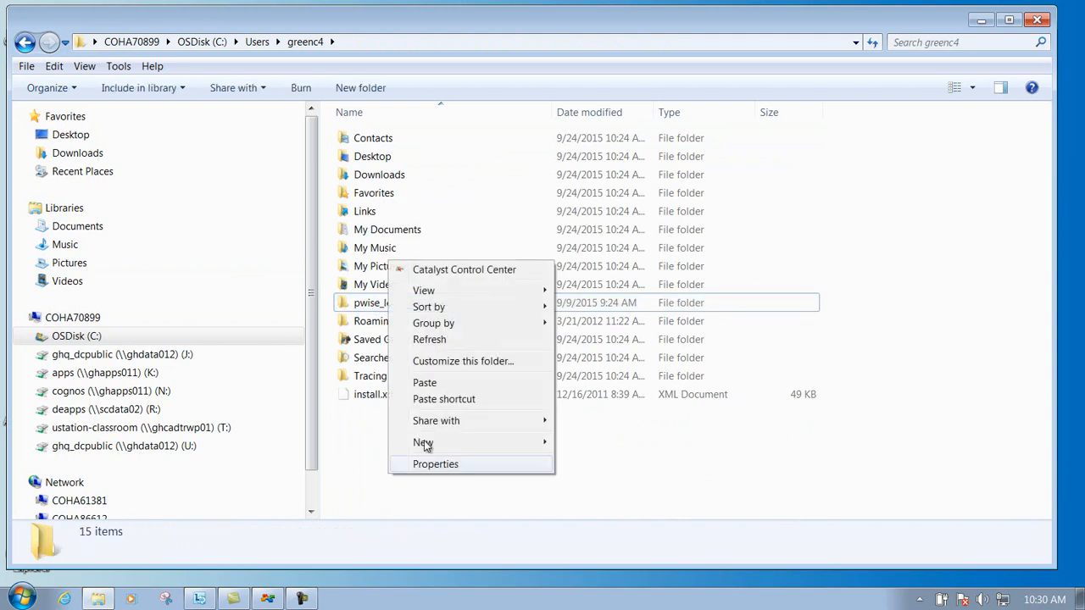
click(441, 385)
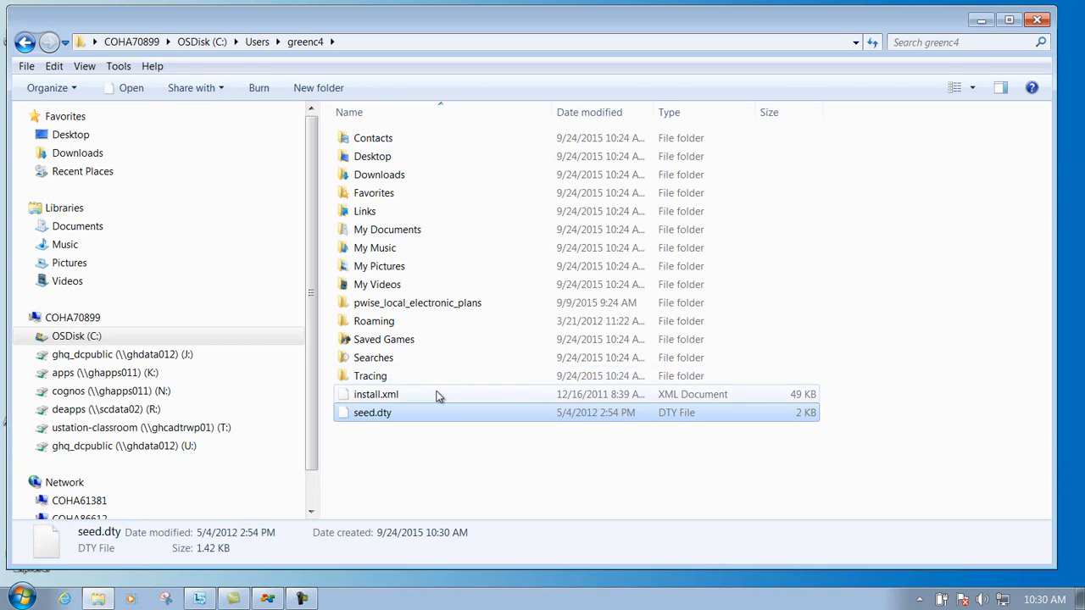
Step: Rename the pasted seed.dty file to the user's account name, keeping the .dty extension
right_click(377, 415)
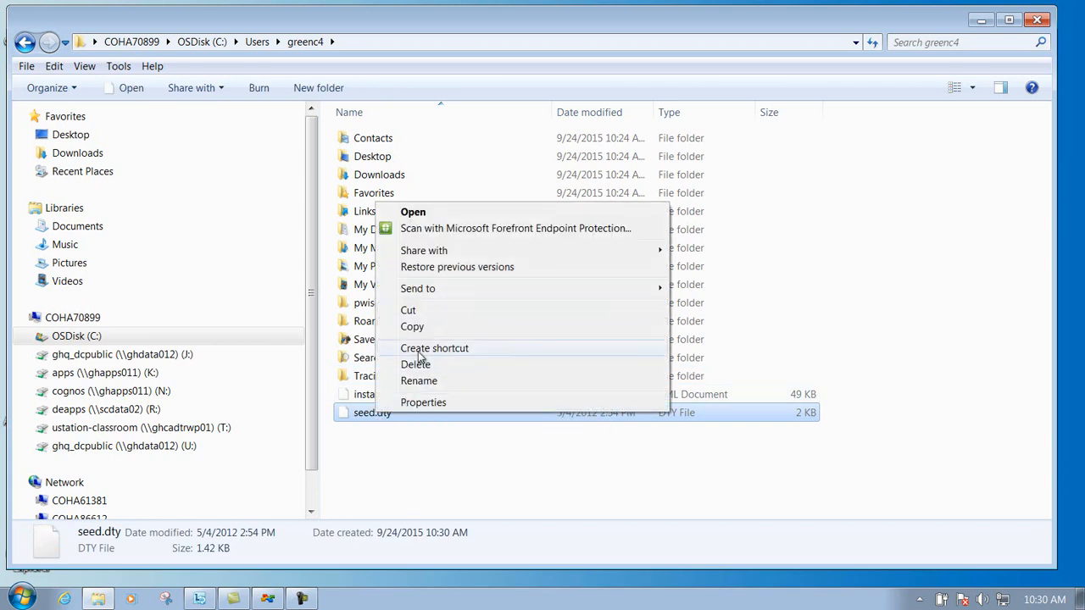
click(430, 381)
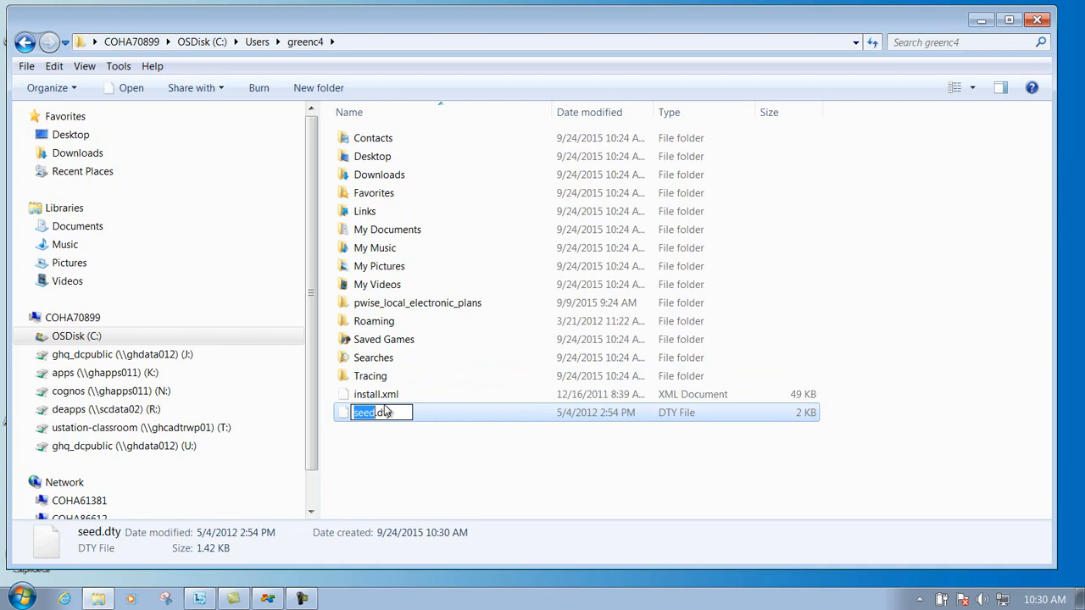
text(greenc4)
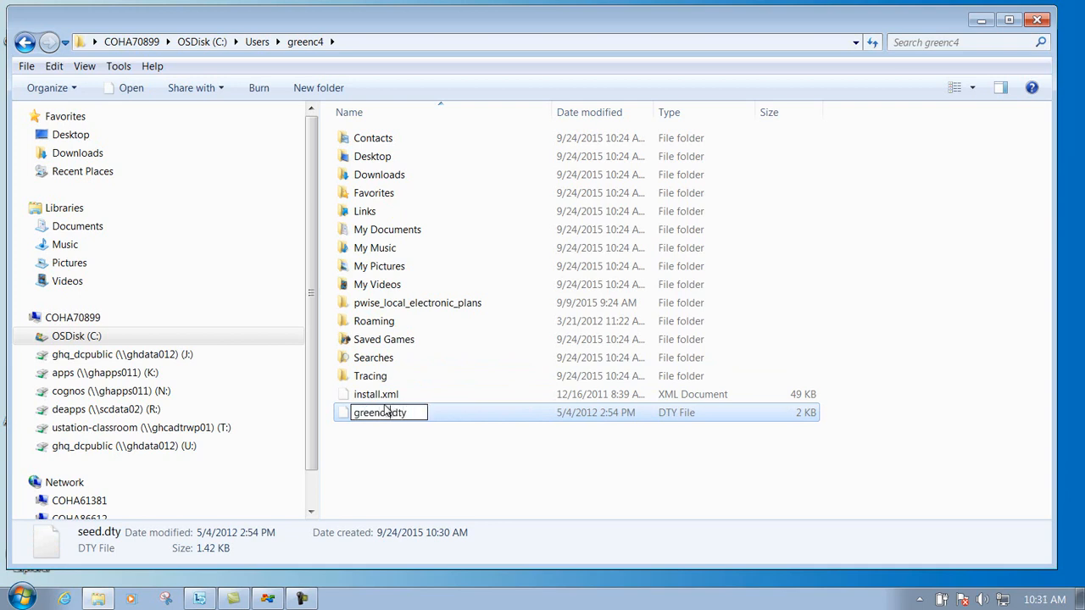
click(449, 468)
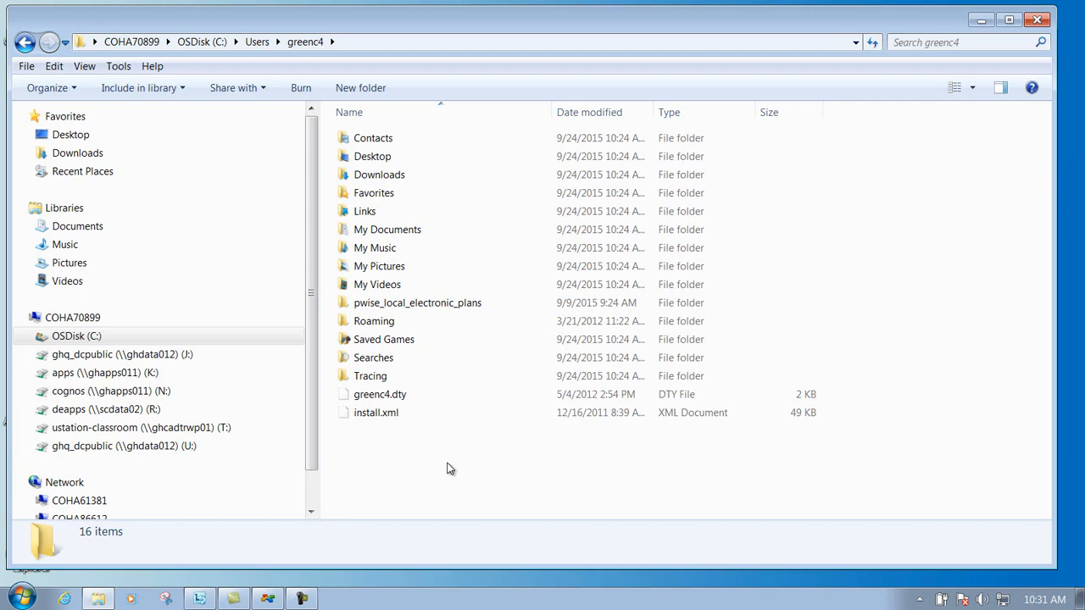
Step: Close the file window, switch to ProjectWise Explorer and open plan_j5p0649.dgn from the GCS-J5P0649 folder
click(1038, 19)
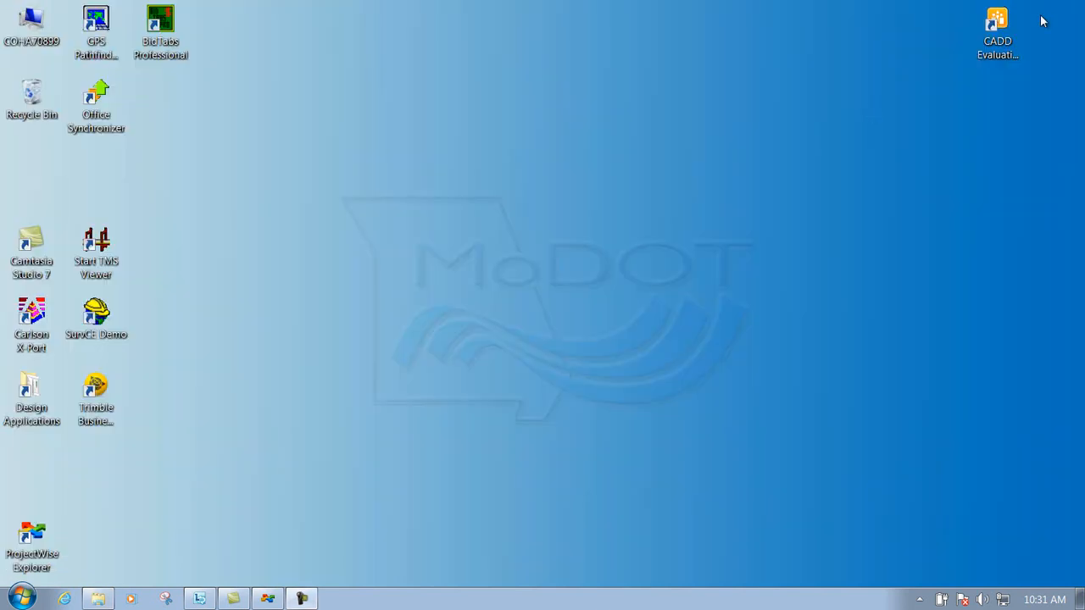
click(267, 598)
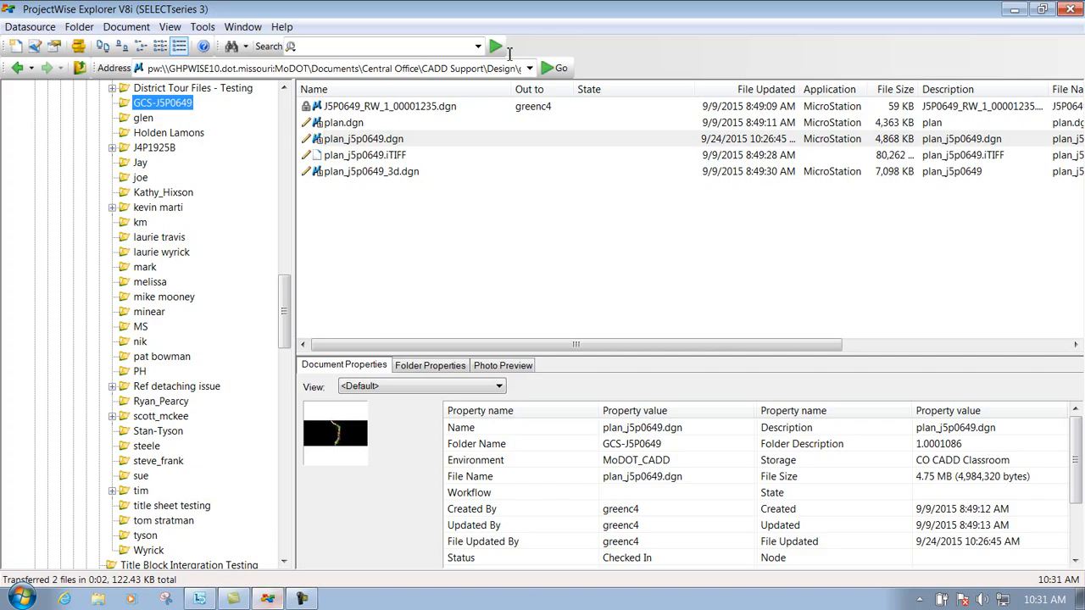
double_click(368, 140)
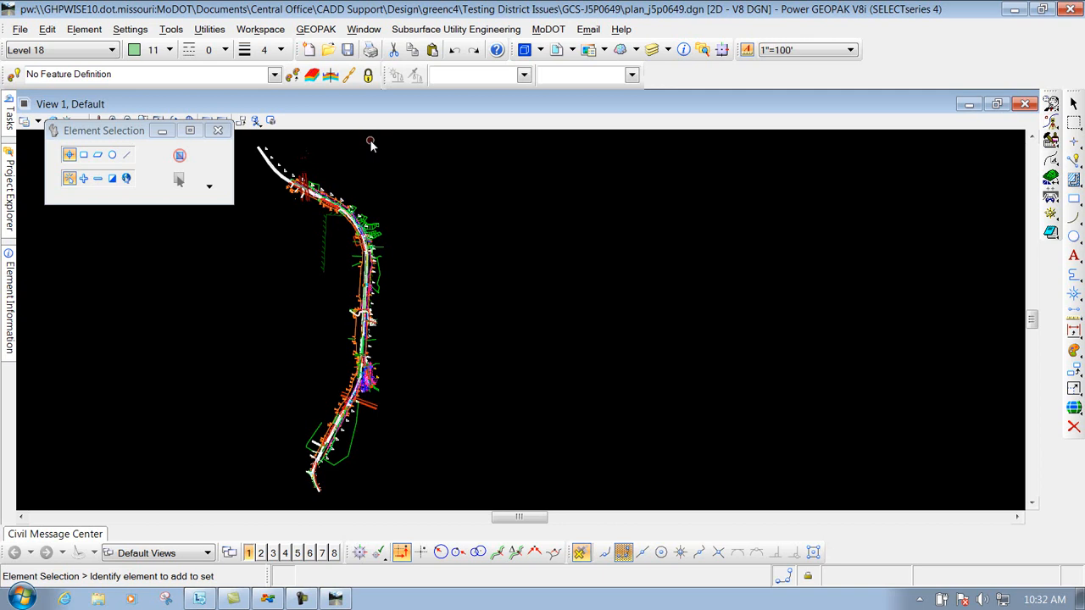
Step: Activate Map for GEOPAK in the open plan drawing
click(318, 32)
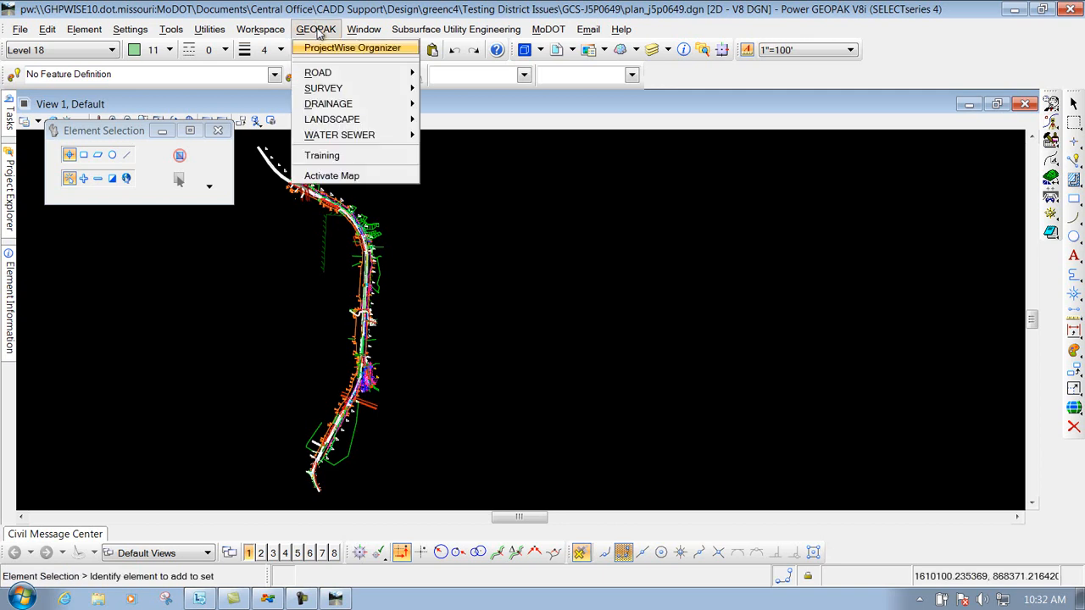
click(339, 179)
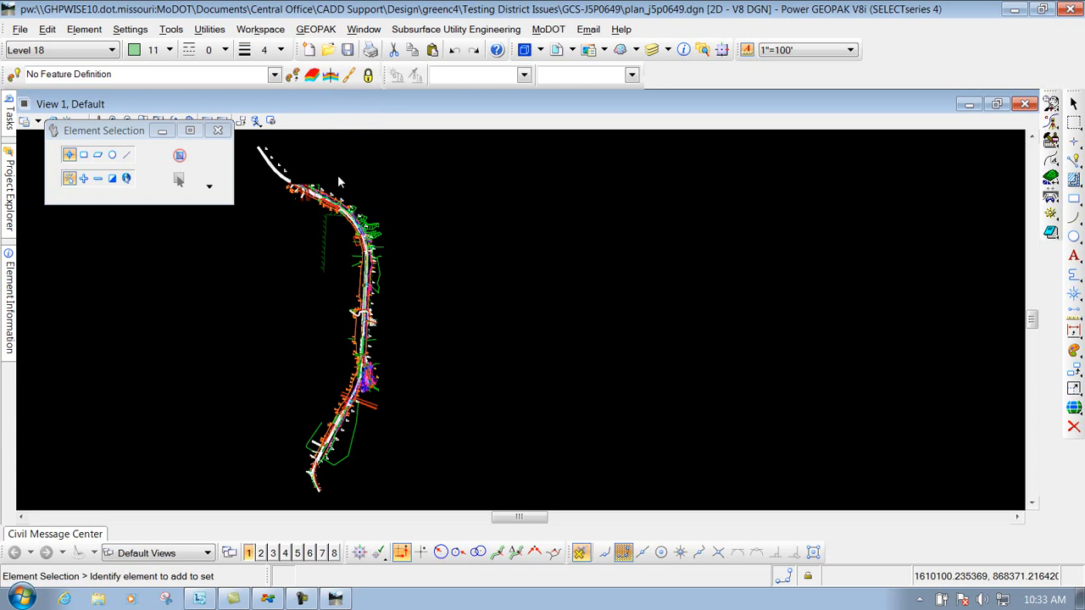
scroll(338, 179, down, 1)
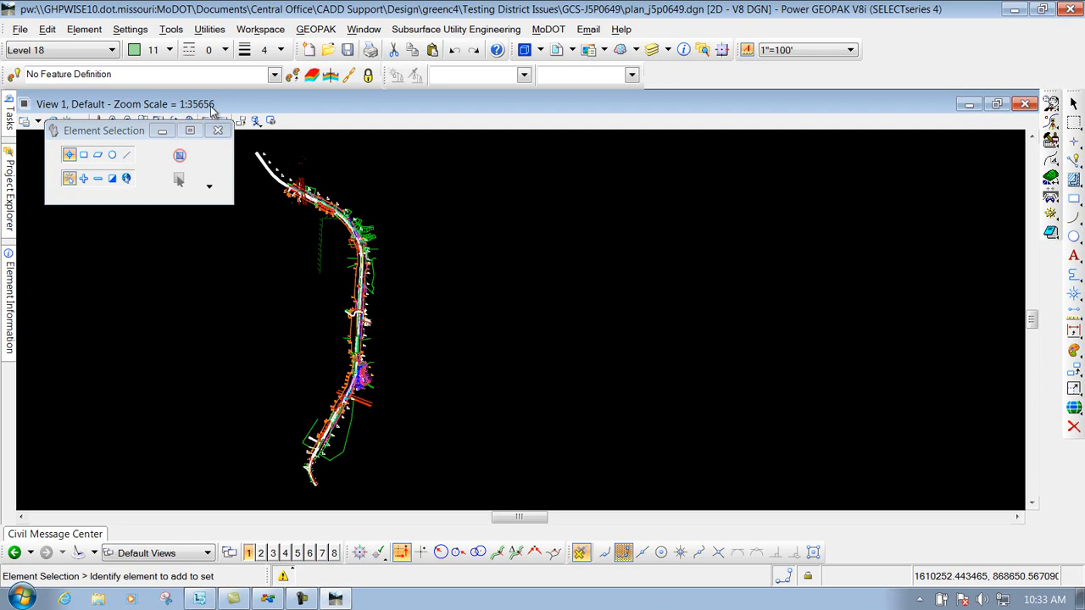
Step: Open the geographic coordinate system library for the drawing and widen its list to show the full descriptions
click(1074, 408)
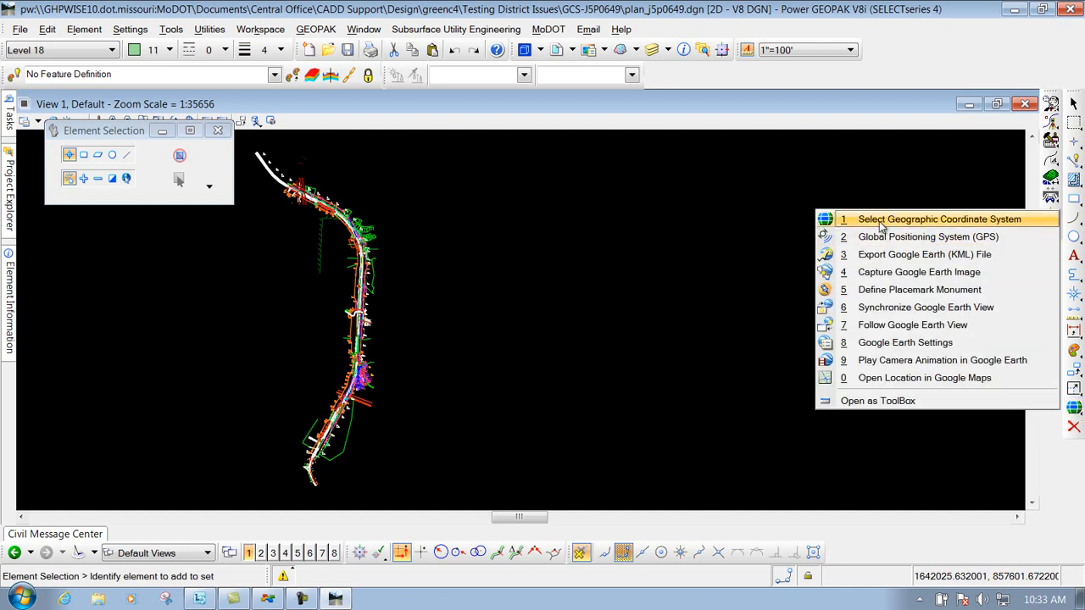
click(930, 221)
drag(271, 222, 519, 172)
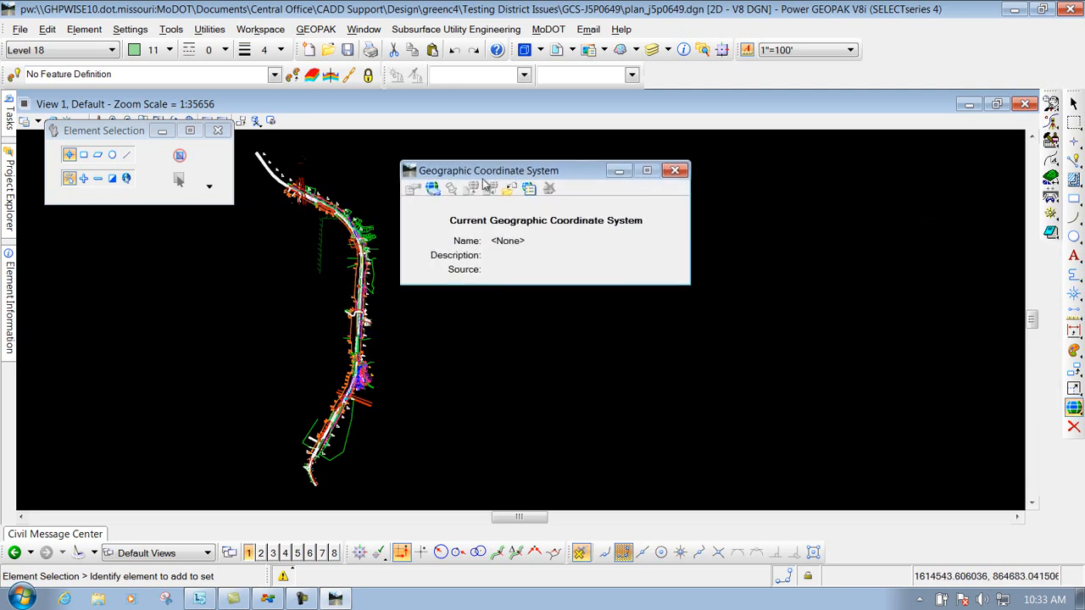
click(432, 187)
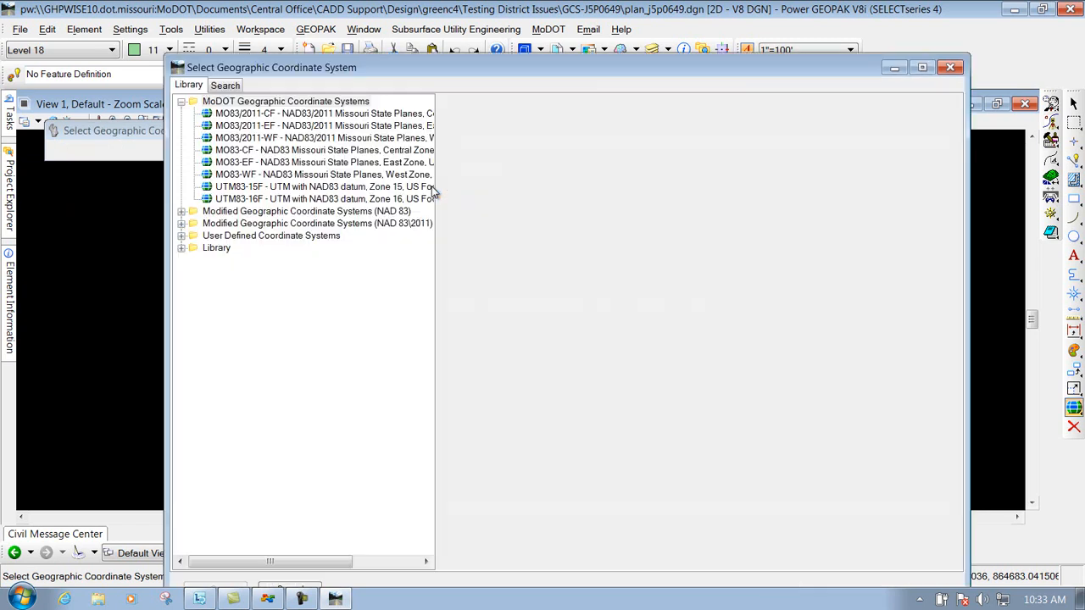
drag(435, 261, 532, 260)
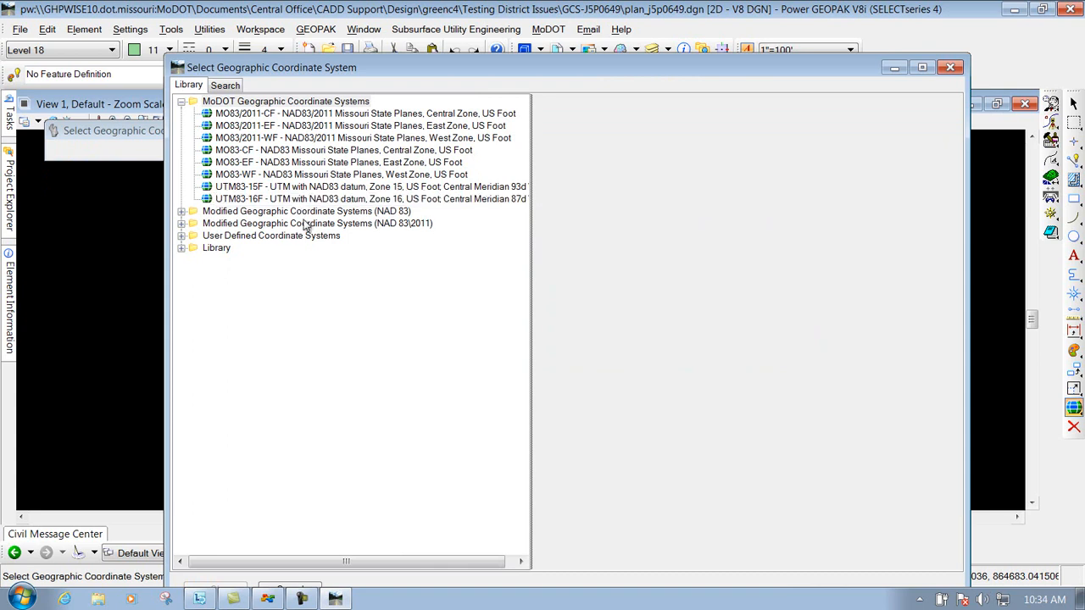
Step: Examine the CD - Cooper entry among the modified NAD 83 coordinate systems and reposition the library dialog
click(181, 212)
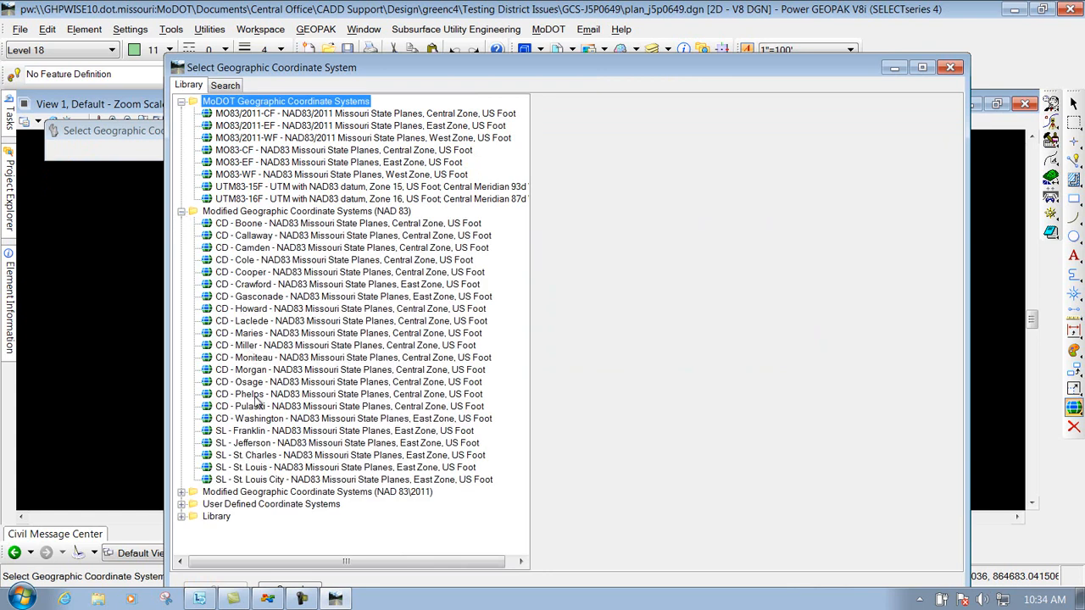
click(283, 272)
click(180, 211)
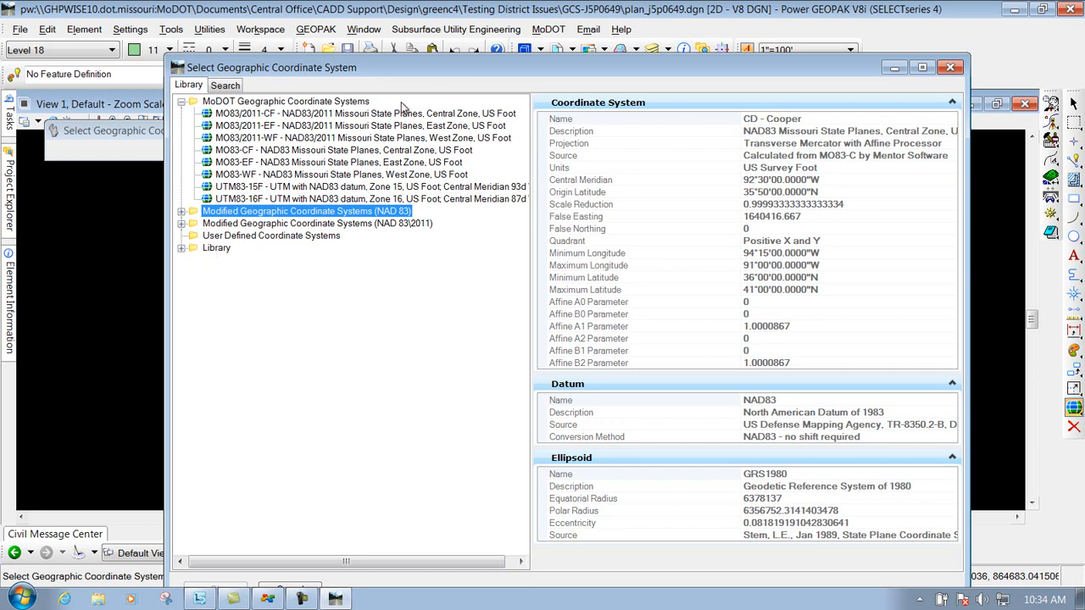
drag(449, 67, 428, 284)
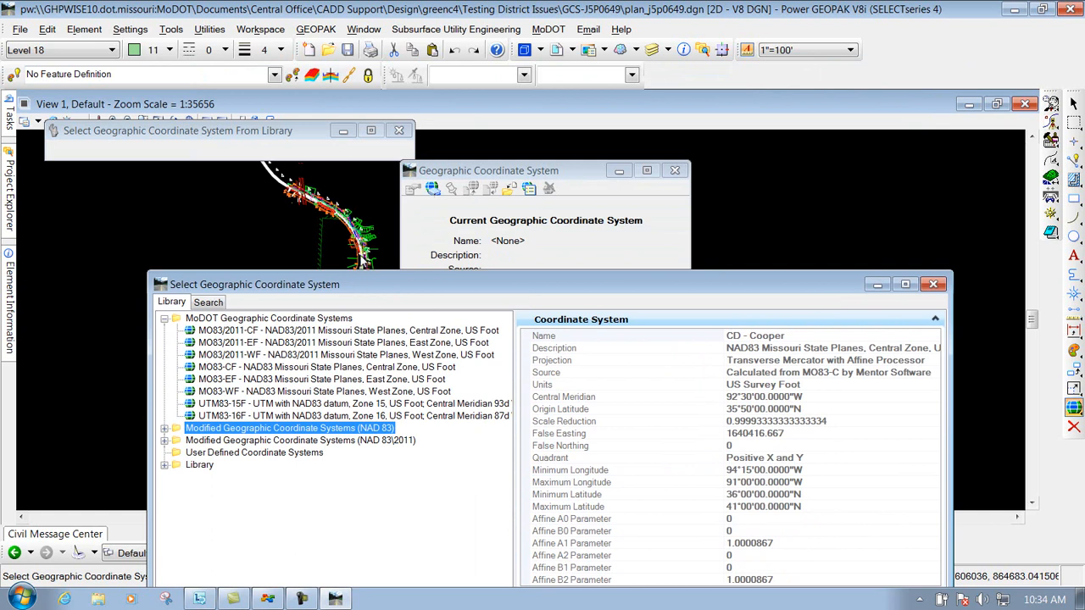
drag(520, 285, 489, 35)
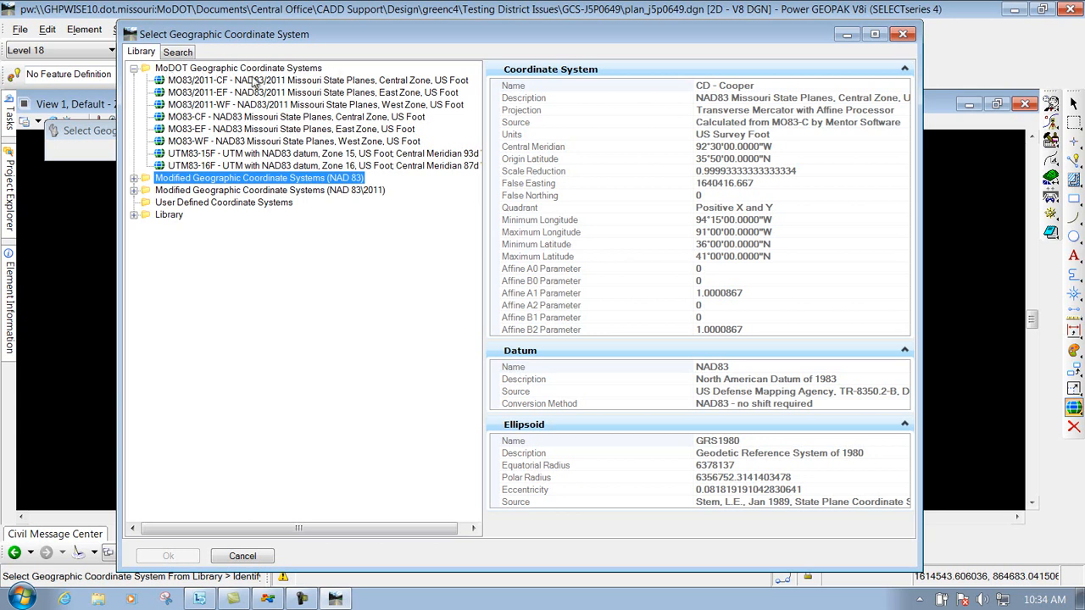
Step: Copy the MO83-CF coordinate system into the User Defined Coordinate Systems group
click(247, 119)
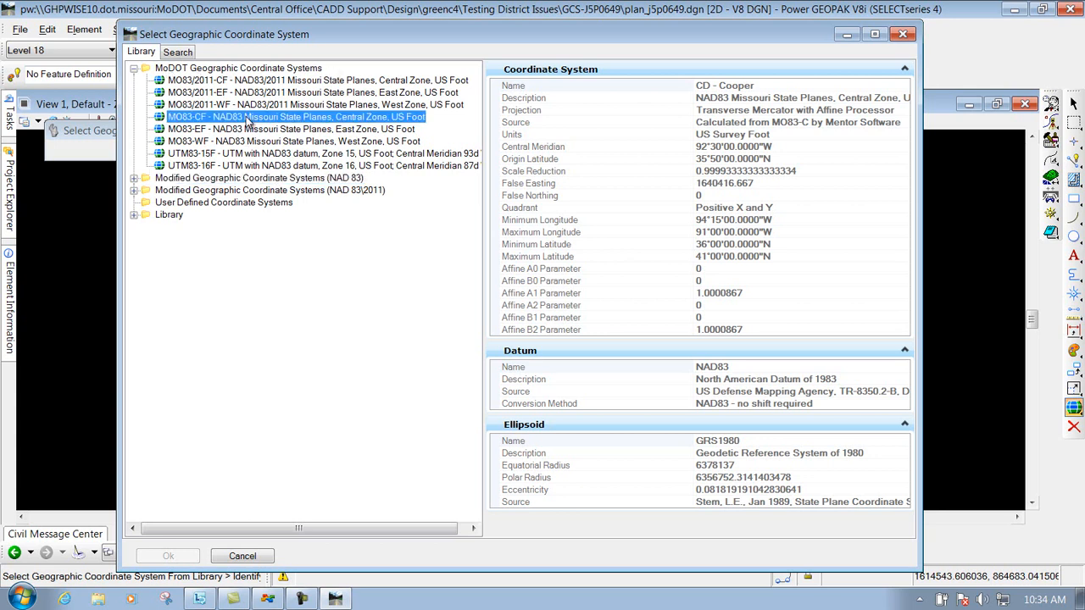
right_click(245, 119)
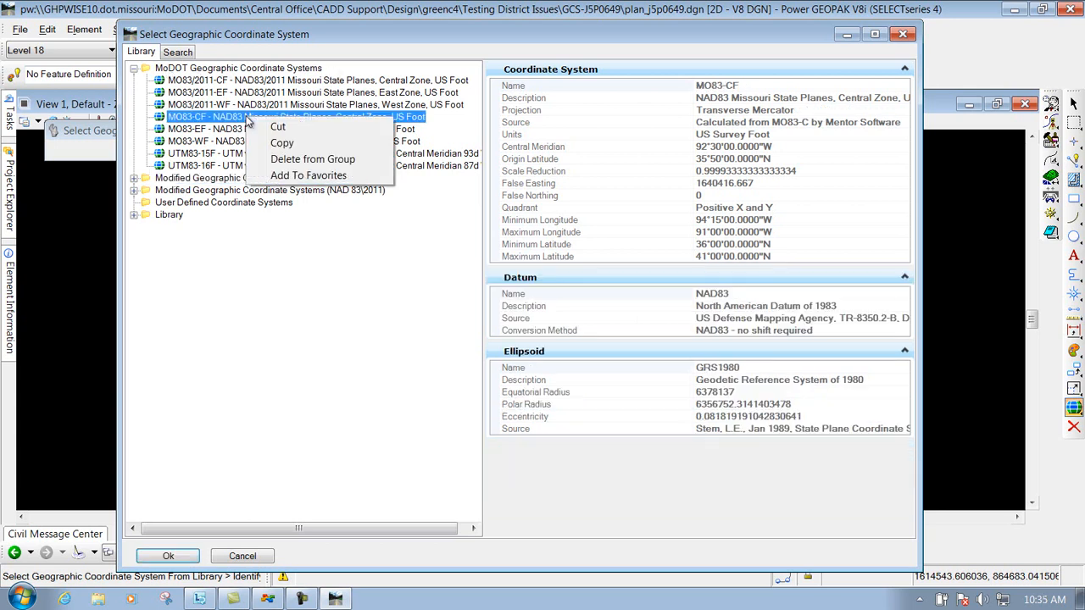
click(283, 143)
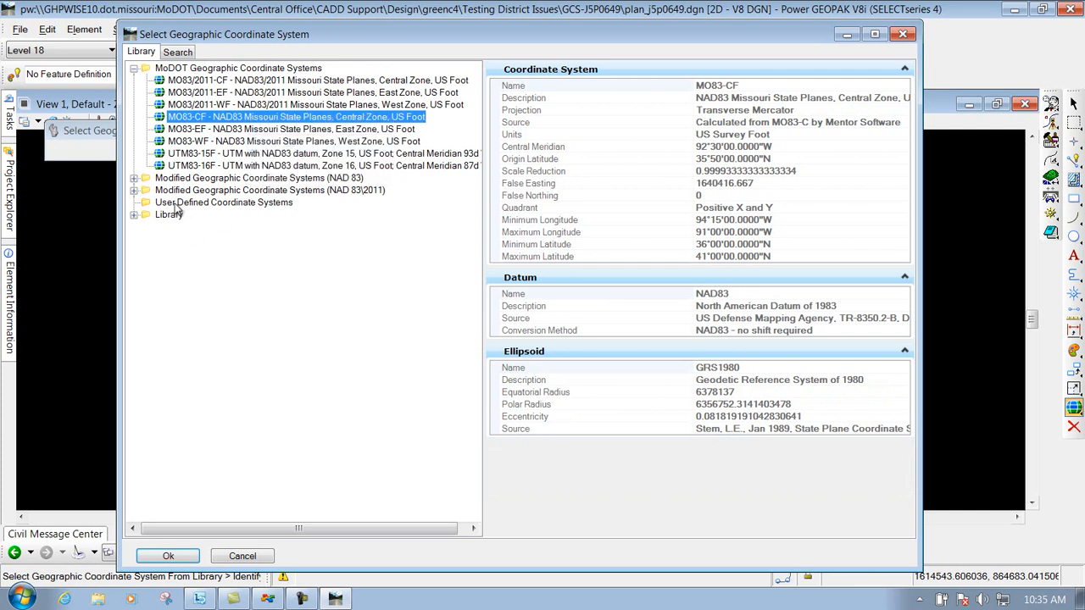
right_click(218, 206)
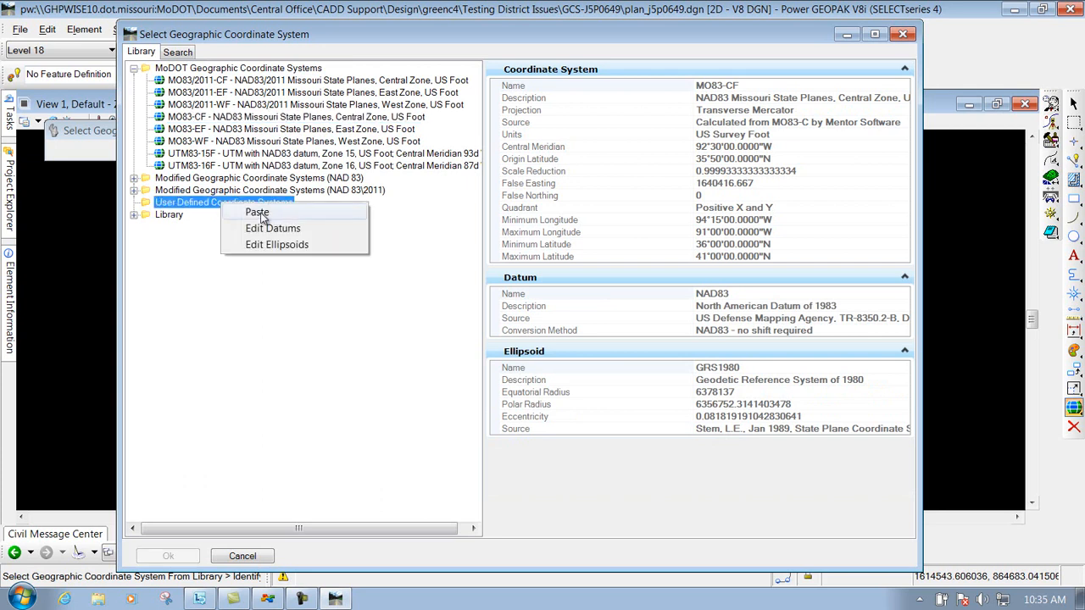
click(258, 213)
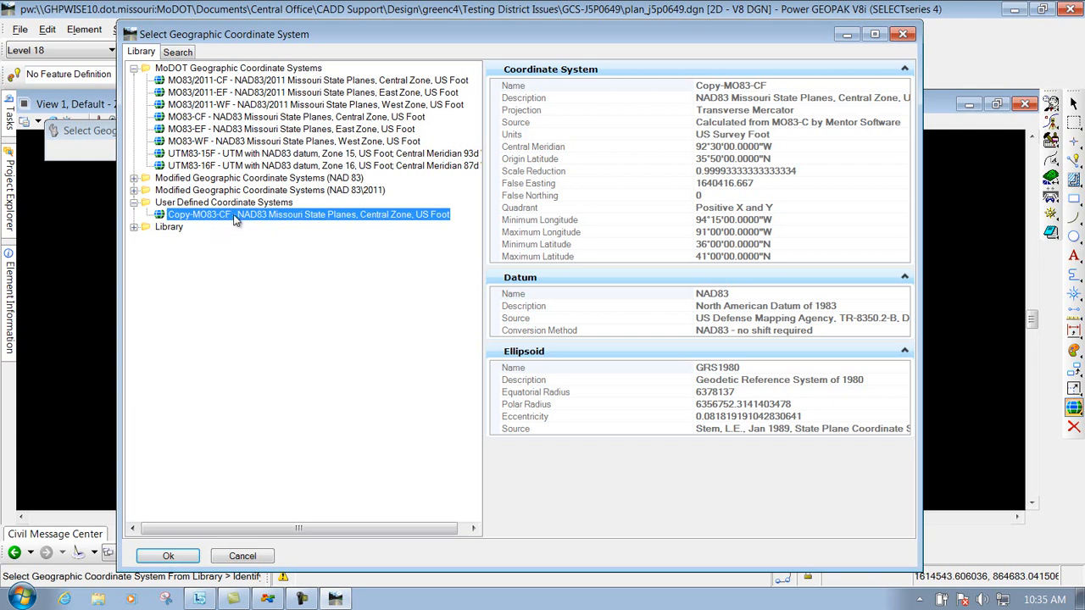
Step: Edit the copied coordinate system's properties and rename it J5P0649-MO83-CF
right_click(236, 219)
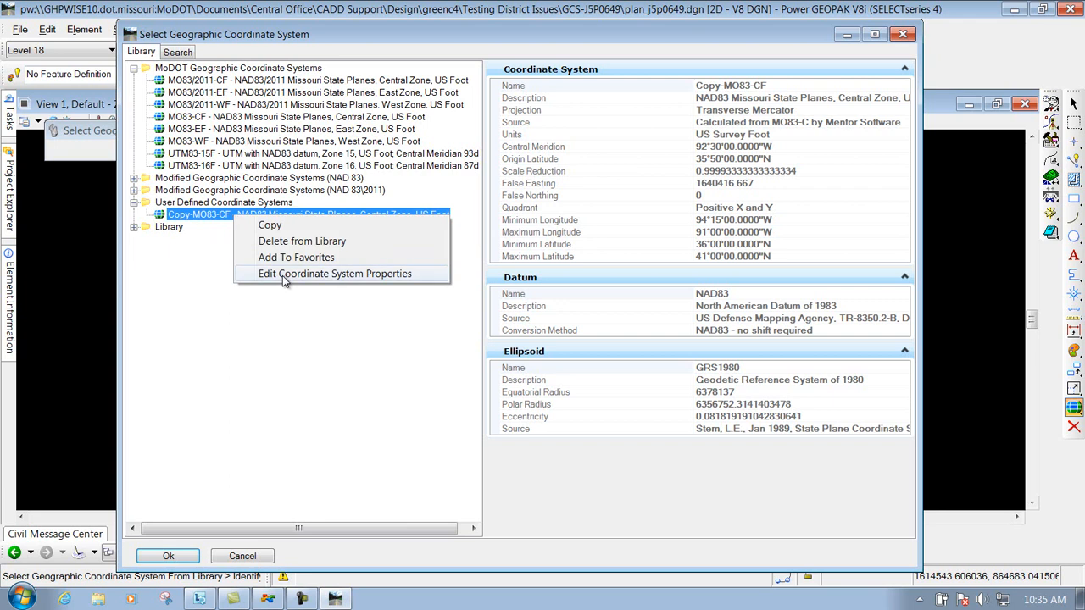
click(335, 273)
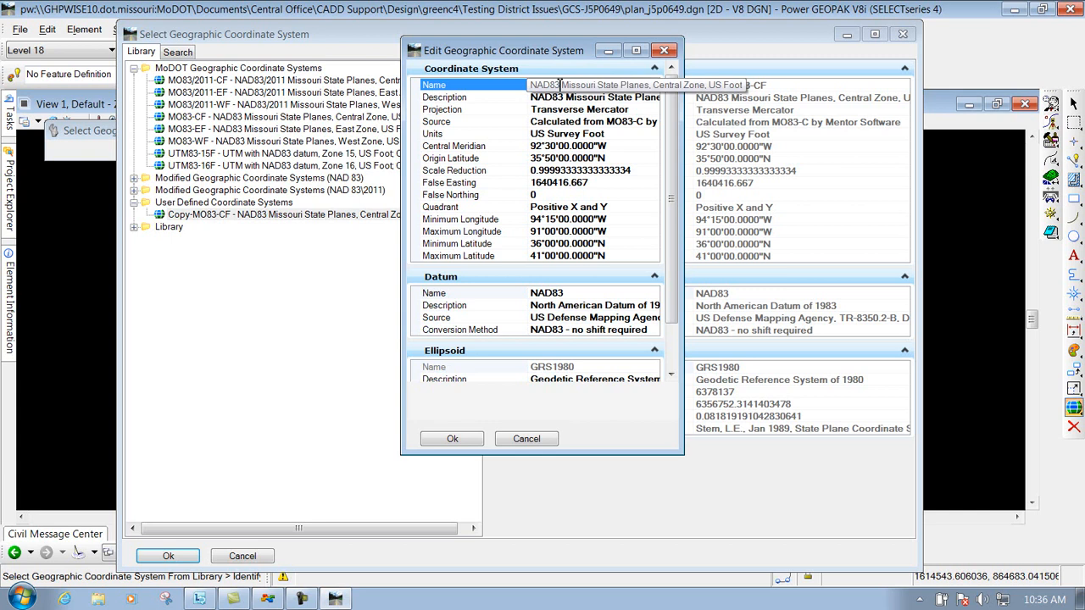
drag(558, 87, 495, 92)
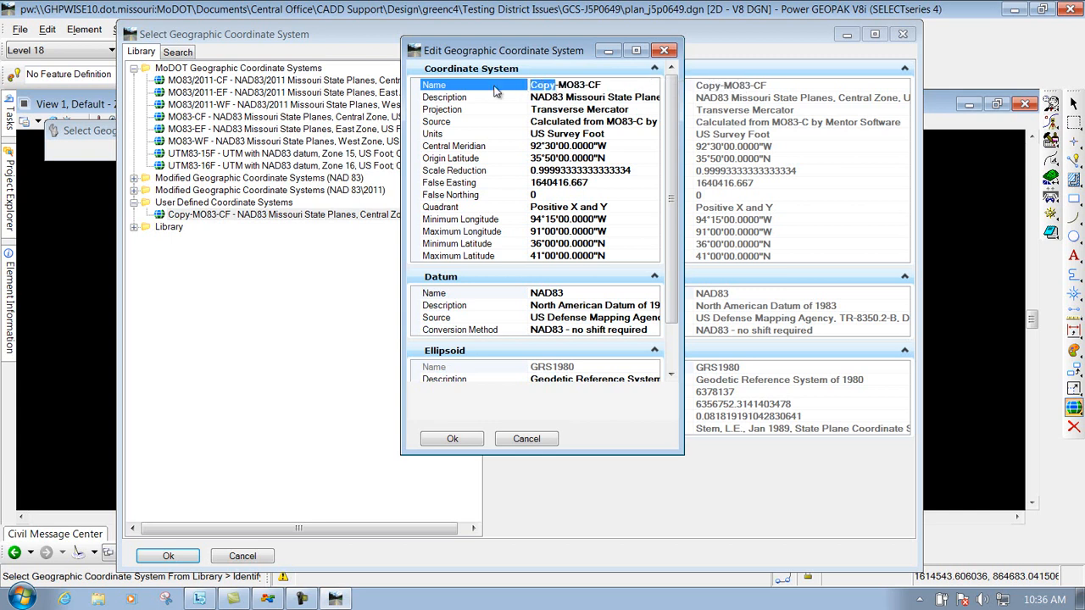
text(J5P064)
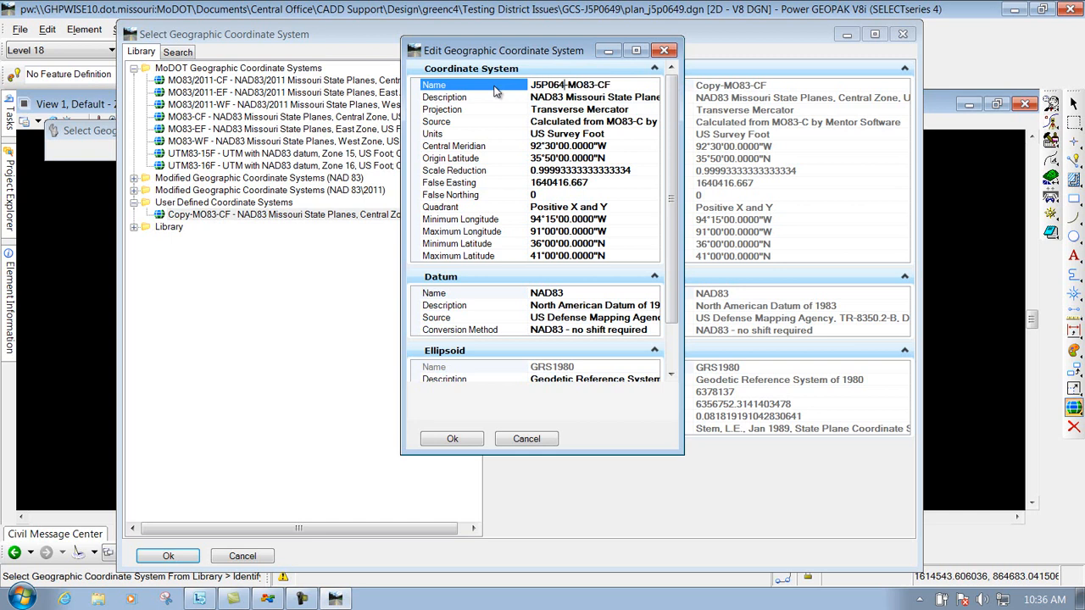
text(9)
Step: Change the coordinate system's projection to Transverse Mercator with Affine Processor
click(652, 113)
click(652, 111)
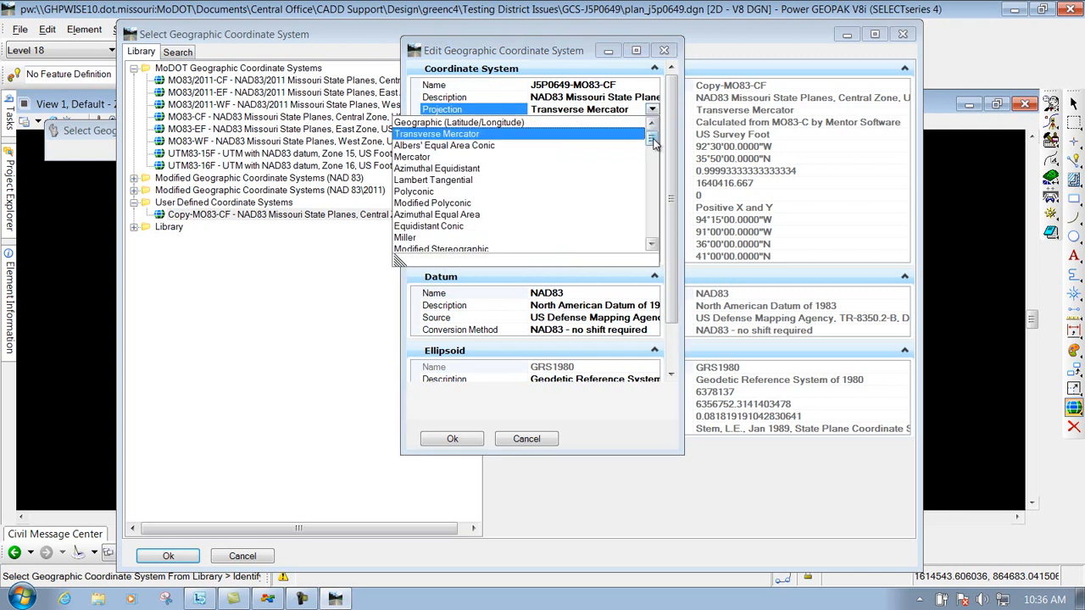
drag(653, 141, 659, 206)
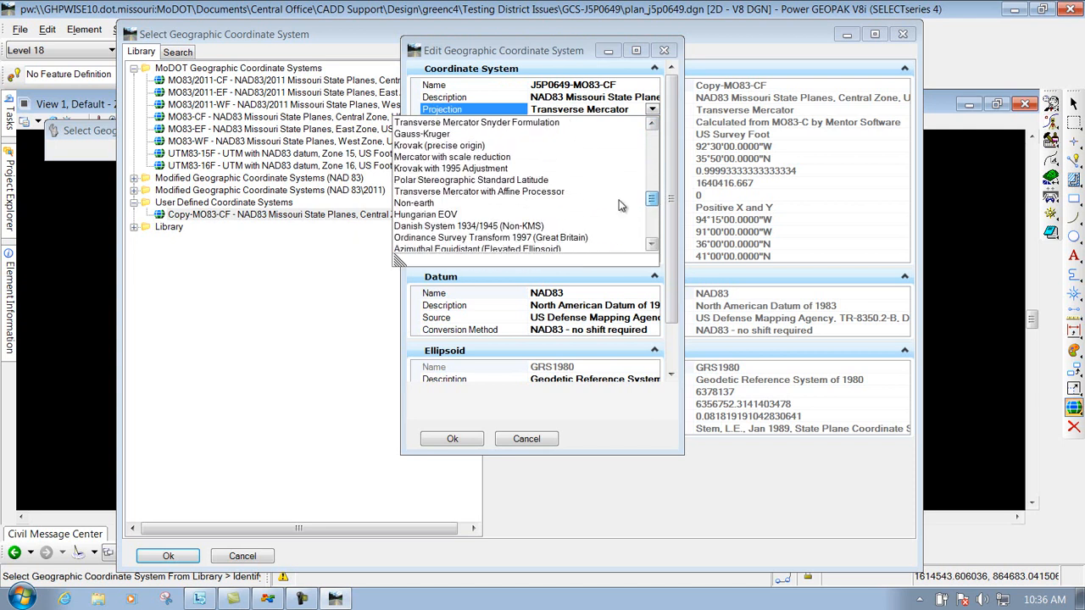
click(501, 194)
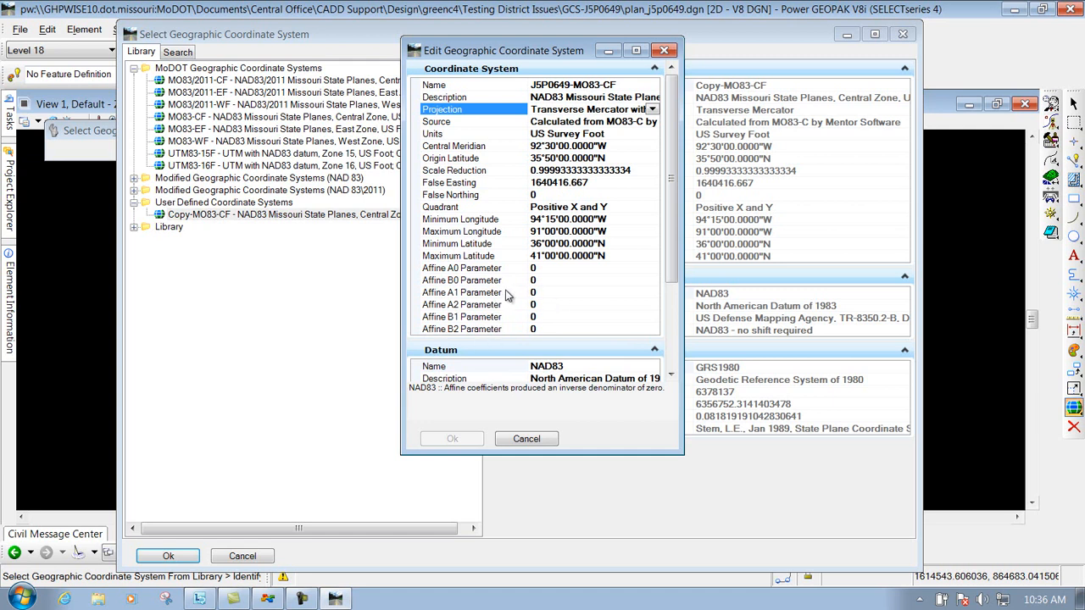
Step: Set the Affine A1 and Affine B2 parameters to 1.0001086 and save the coordinate system's properties
click(539, 292)
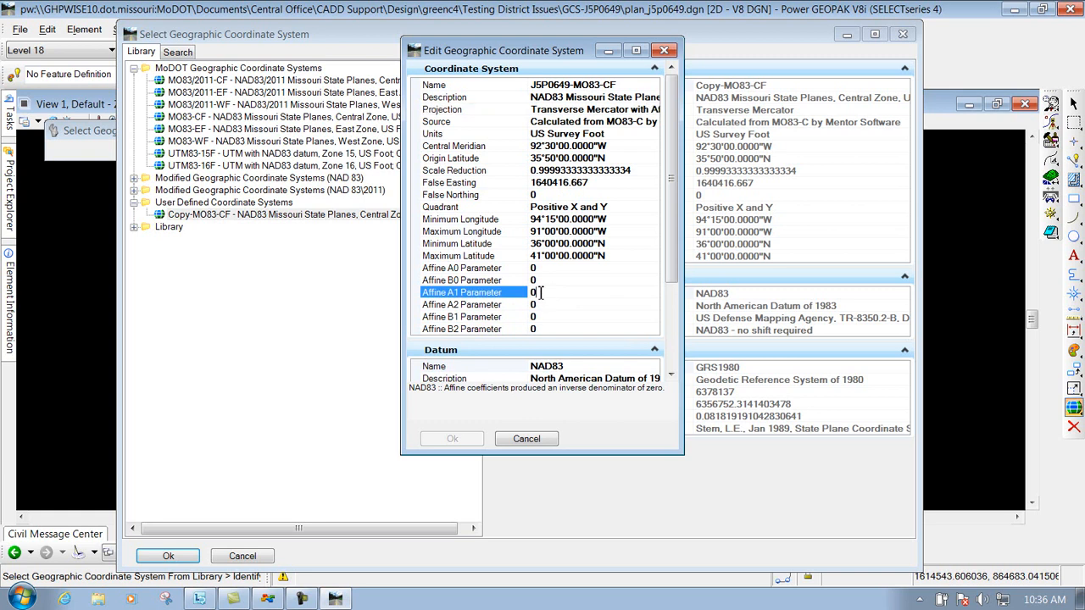
key(BackSpace)
text(1.0001086)
drag(584, 291, 487, 295)
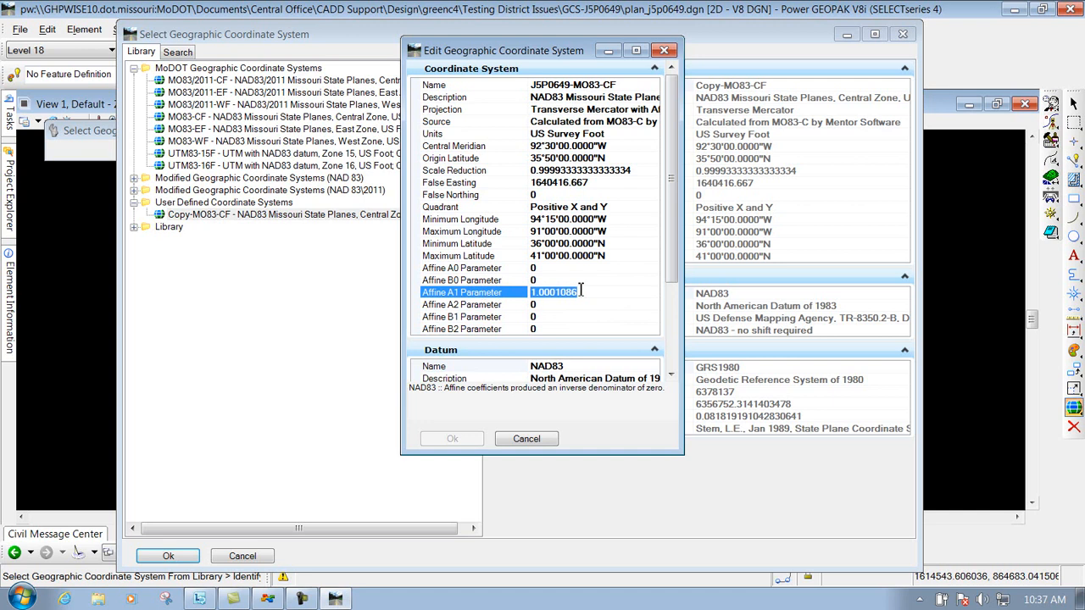
right_click(567, 294)
click(603, 342)
click(535, 329)
right_click(542, 330)
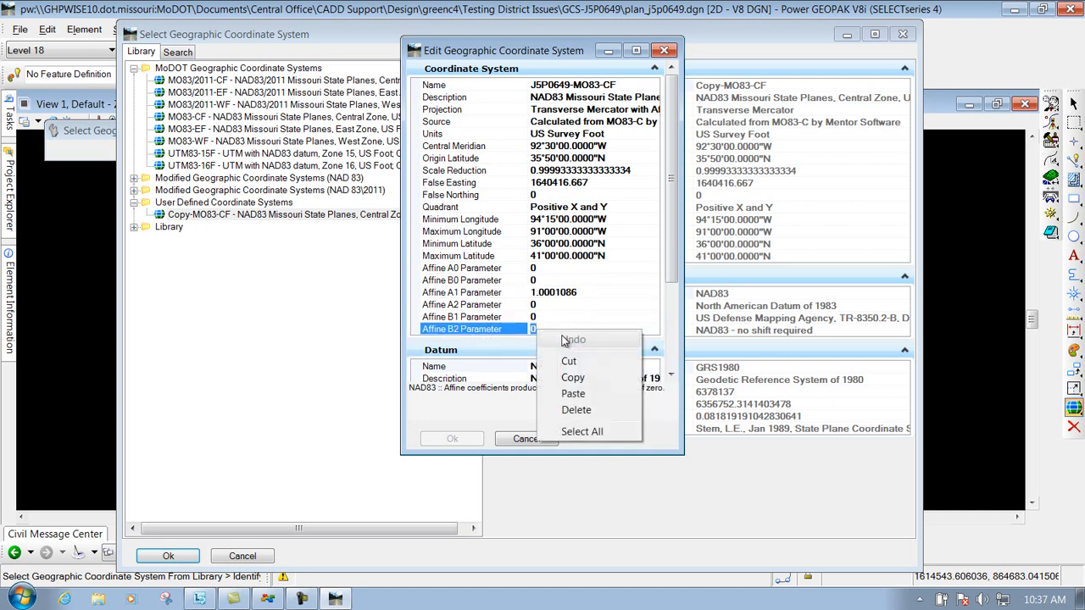
click(571, 397)
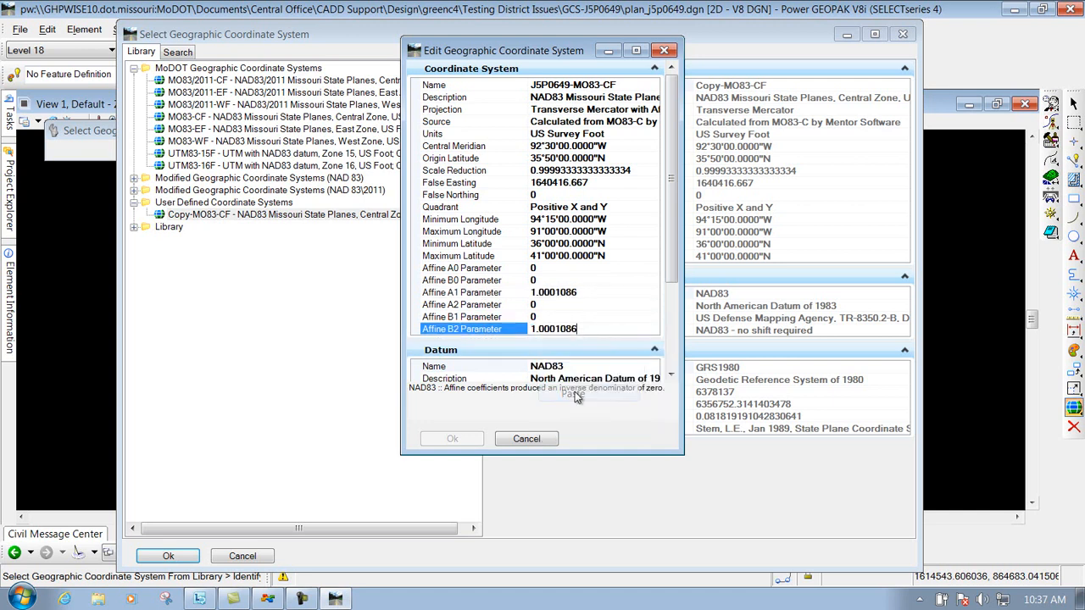
click(552, 316)
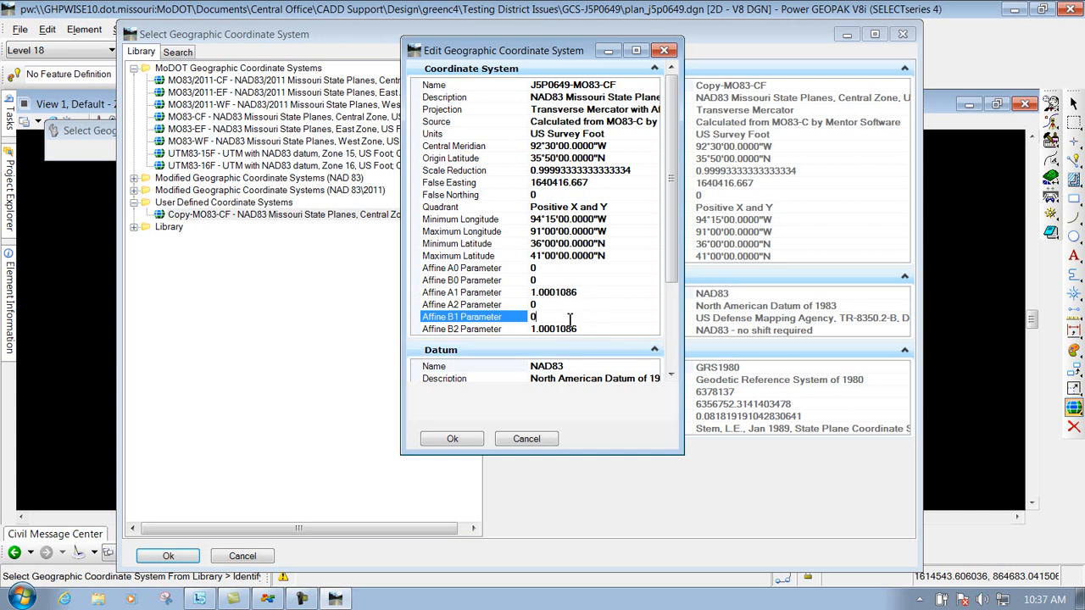
click(455, 439)
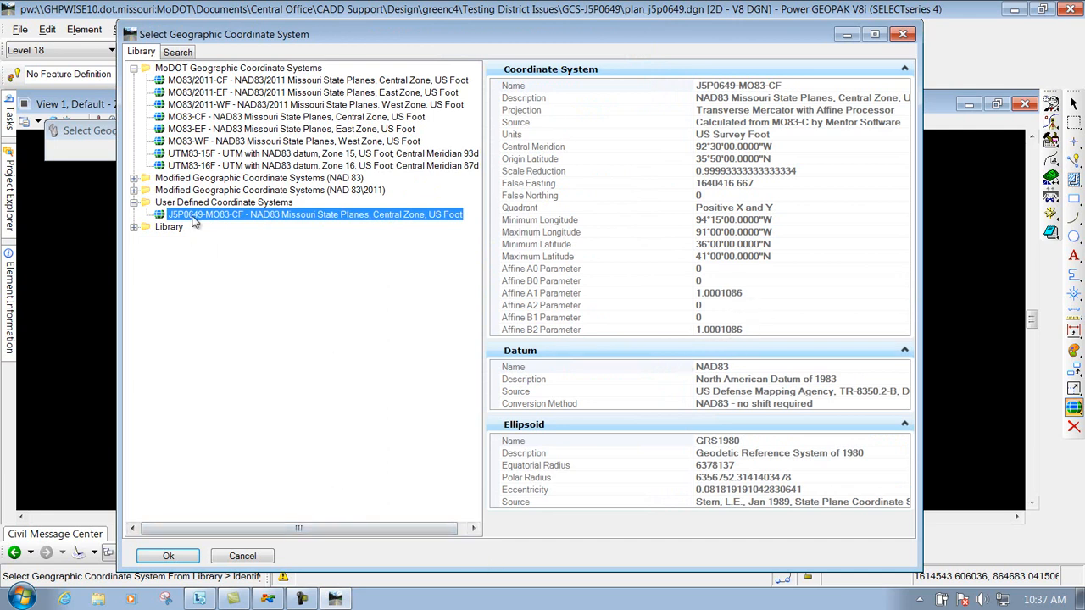
Step: Assign J5P0649-MO83-CF as the drawing's geographic coordinate system and close the coordinate system window
click(169, 557)
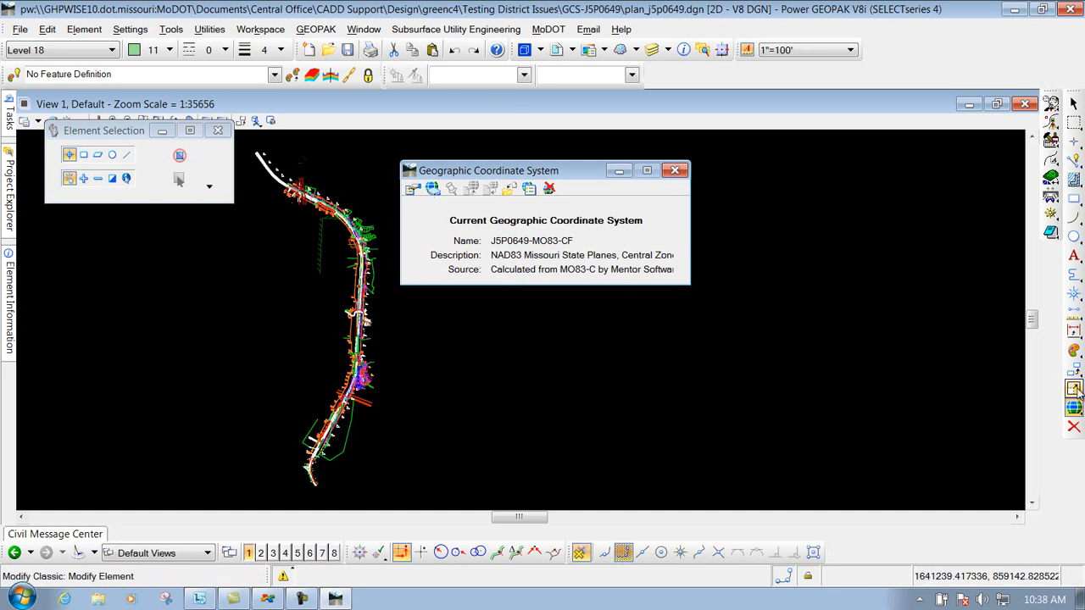
click(1077, 425)
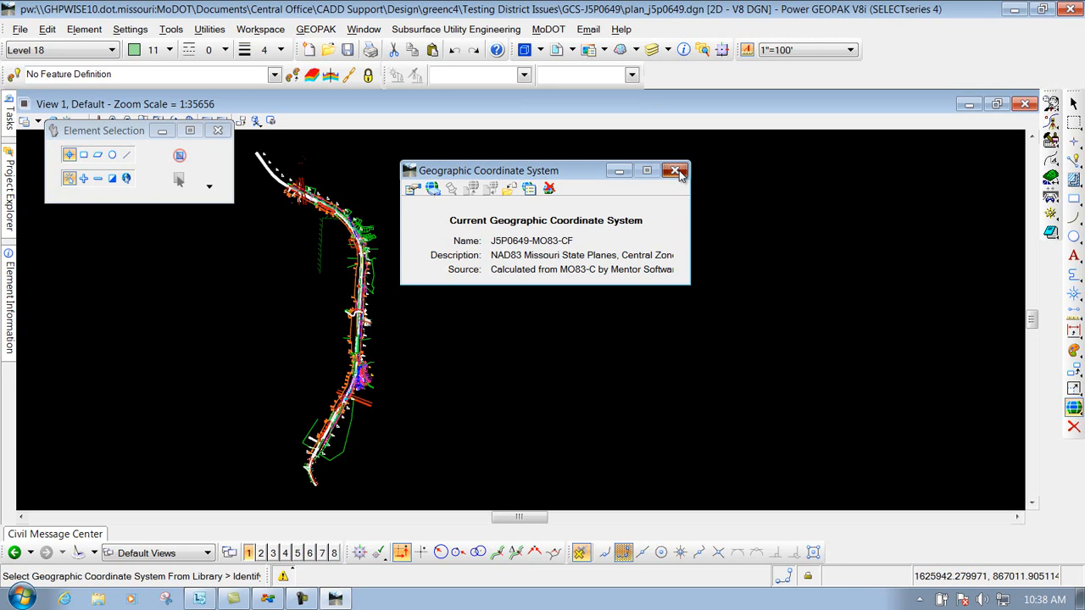
click(676, 172)
Step: Export the plan as the Google Earth file plan_j5p0649.kmz with no wizard, saving it in the GCS-J5P0649 - 1.0001086 folder
click(1073, 408)
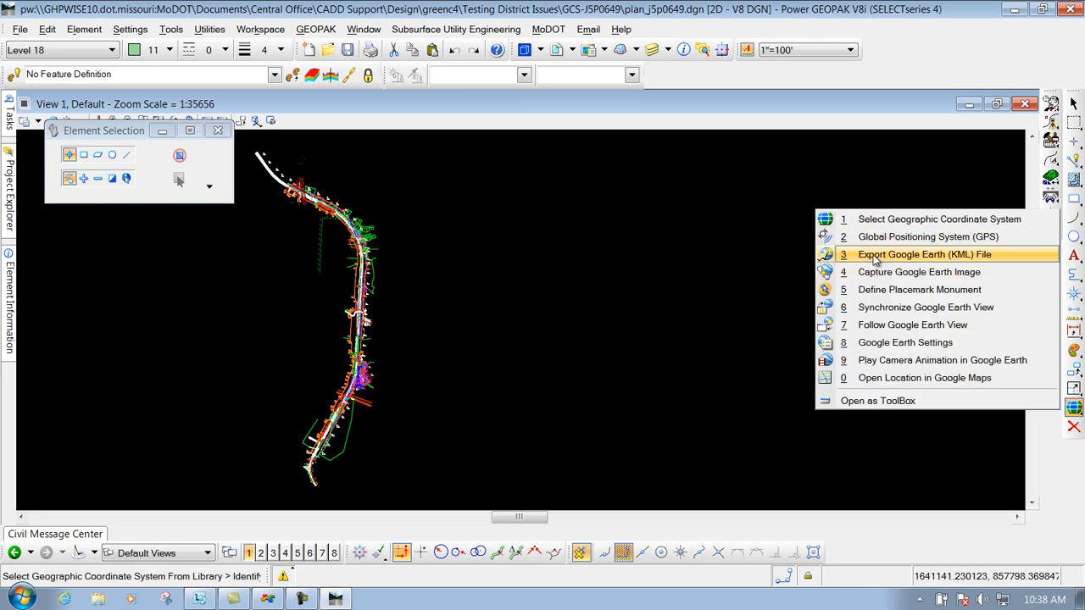
click(940, 256)
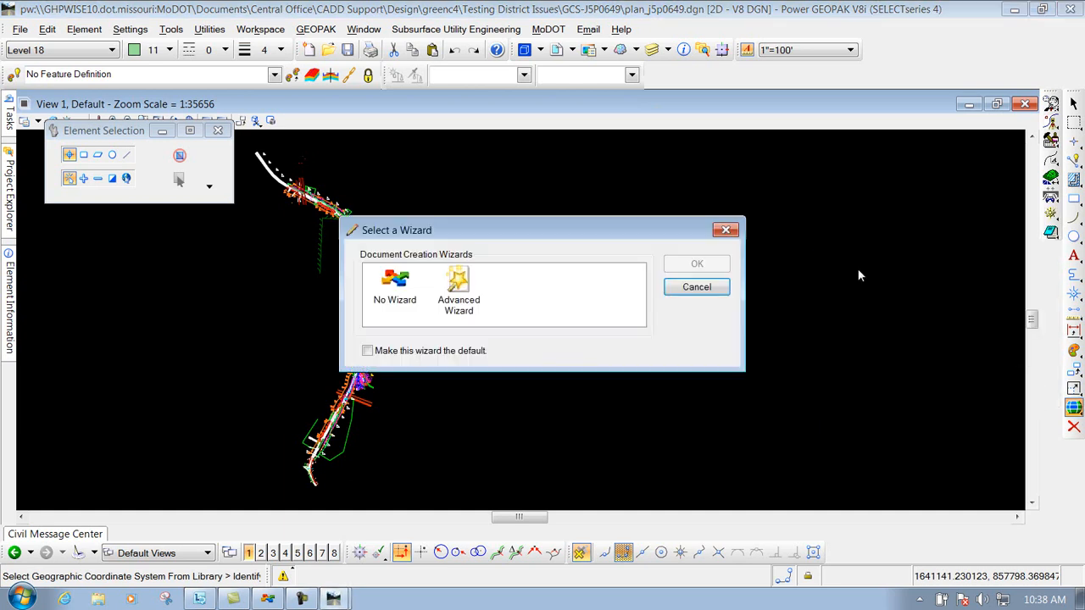
click(394, 284)
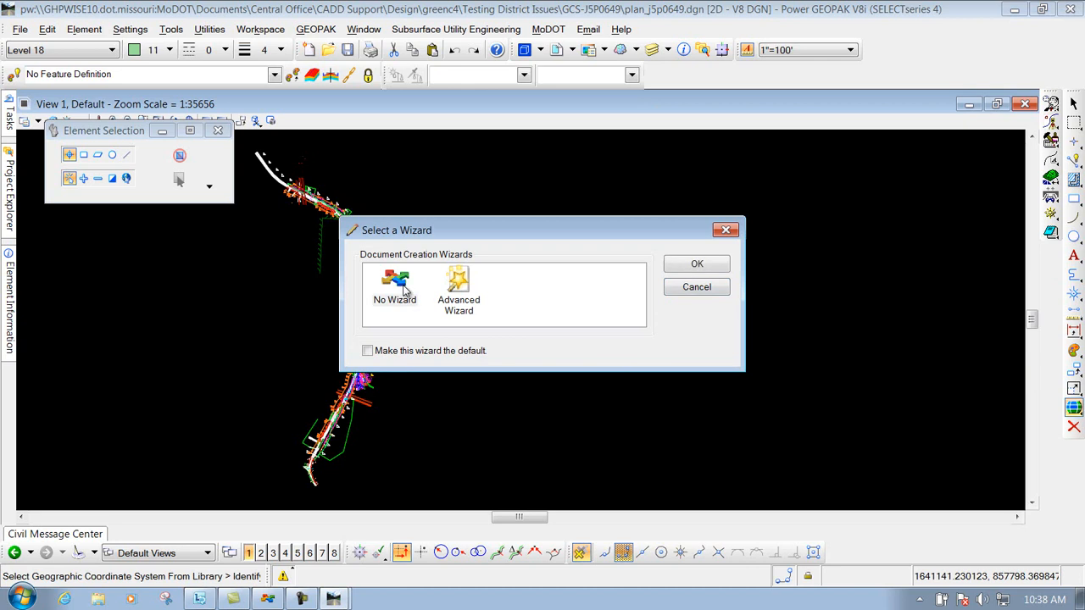
click(710, 266)
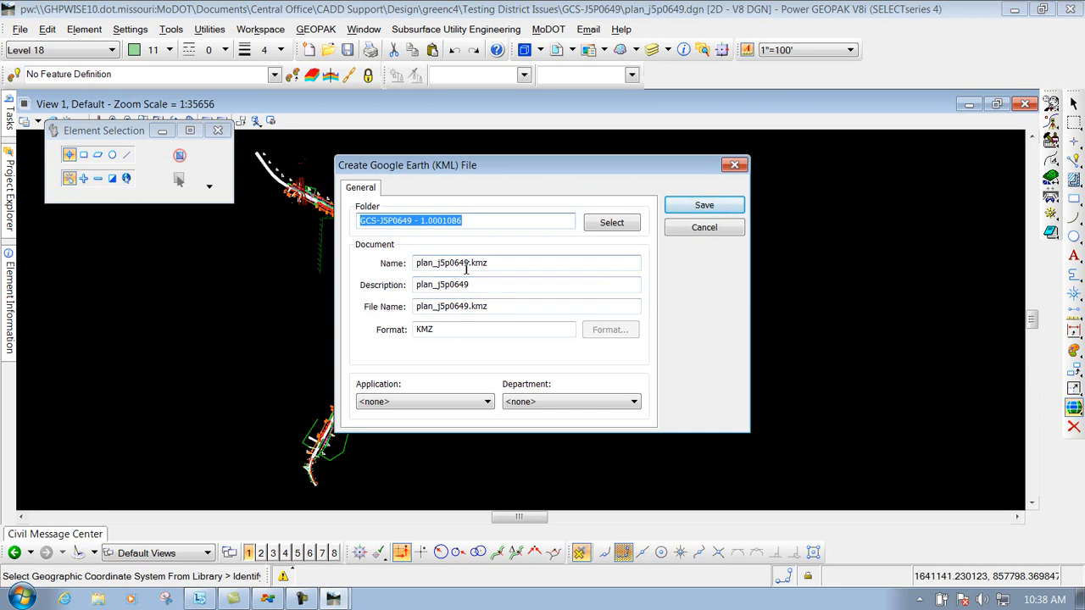
click(710, 205)
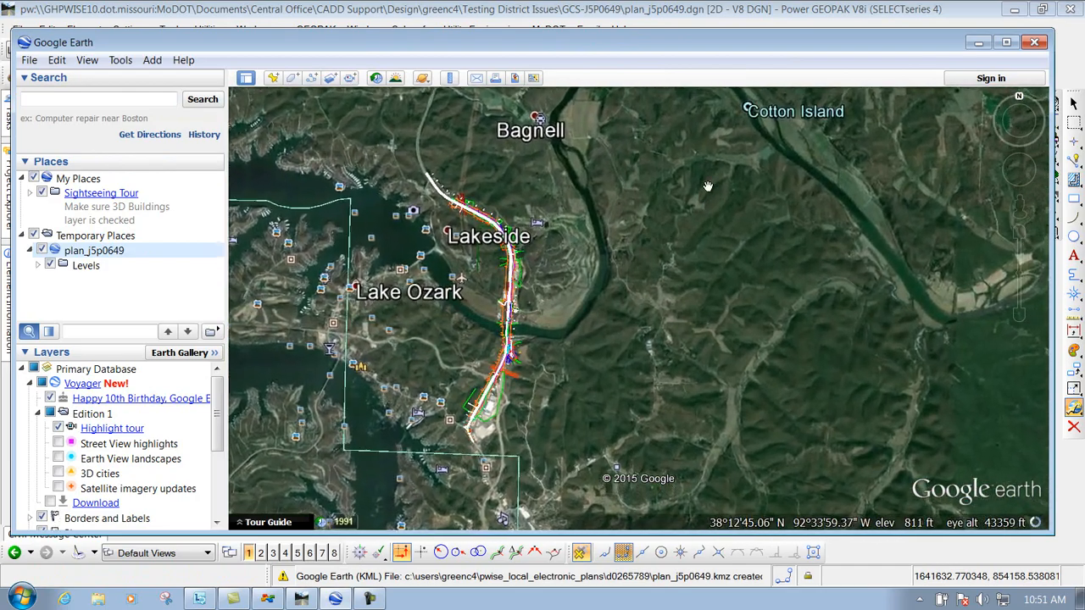
Step: Inspect the exported road plan against the imagery near the river crossing in Google Earth, and close it, discarding the temporary places
click(507, 299)
scroll(502, 302, up, 6)
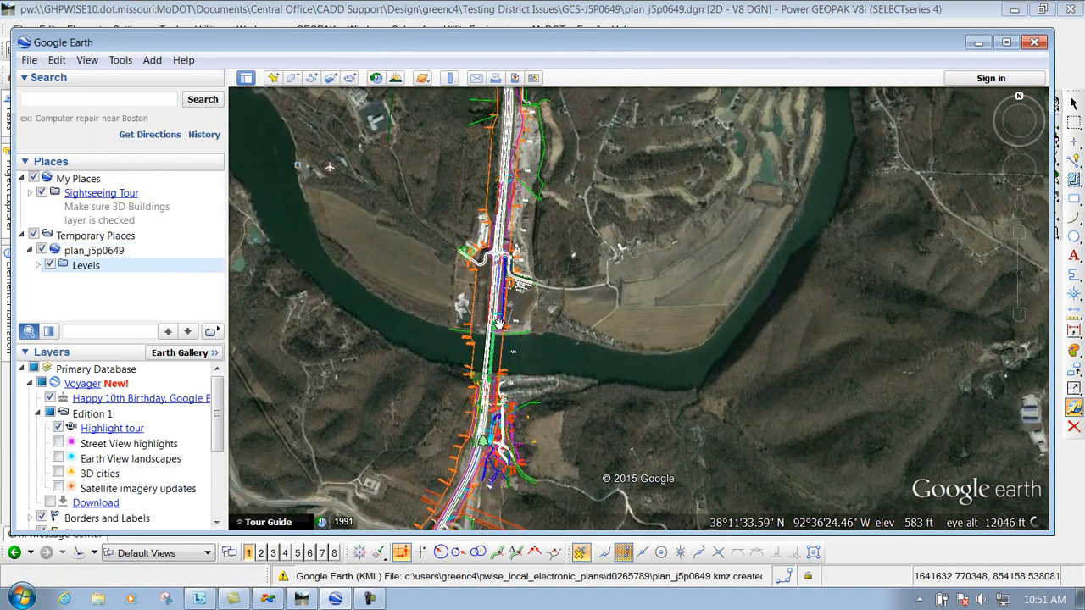
scroll(498, 323, up, 4)
drag(542, 176, 540, 290)
middle_drag(540, 290, 548, 178)
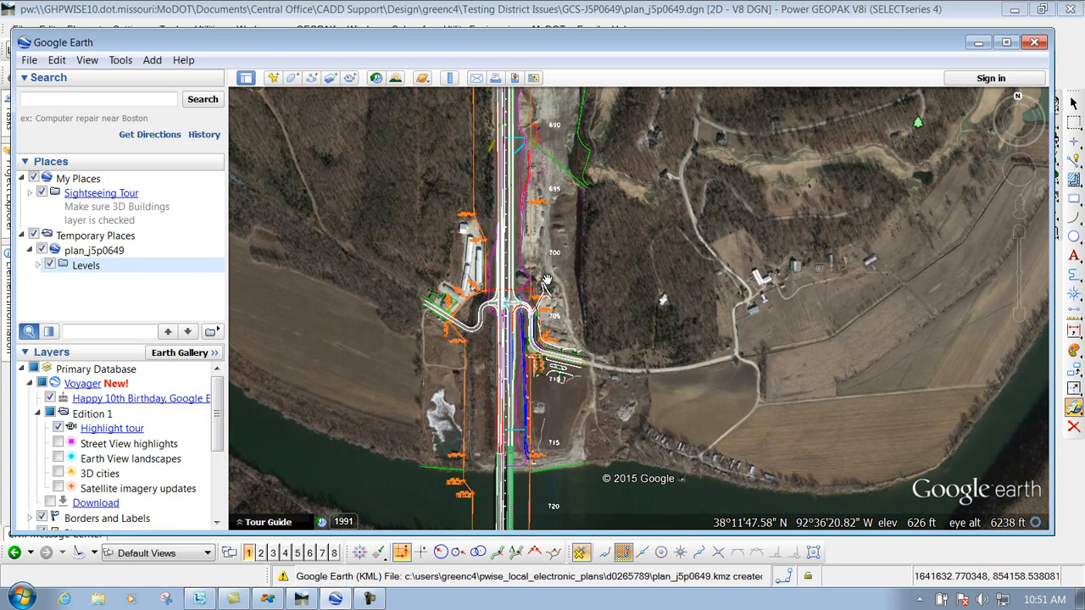
click(1037, 45)
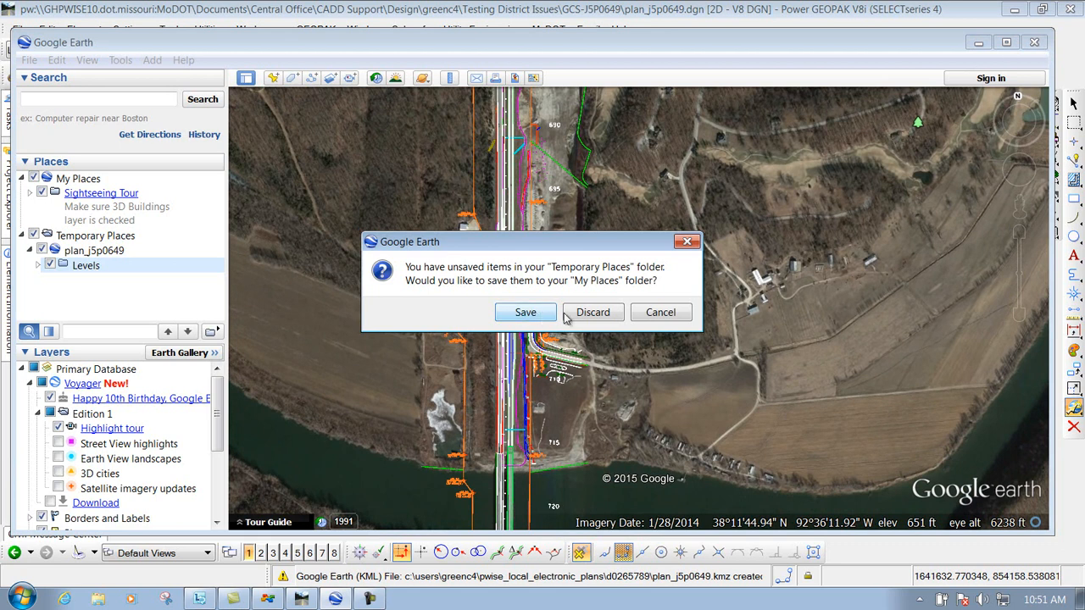
click(592, 313)
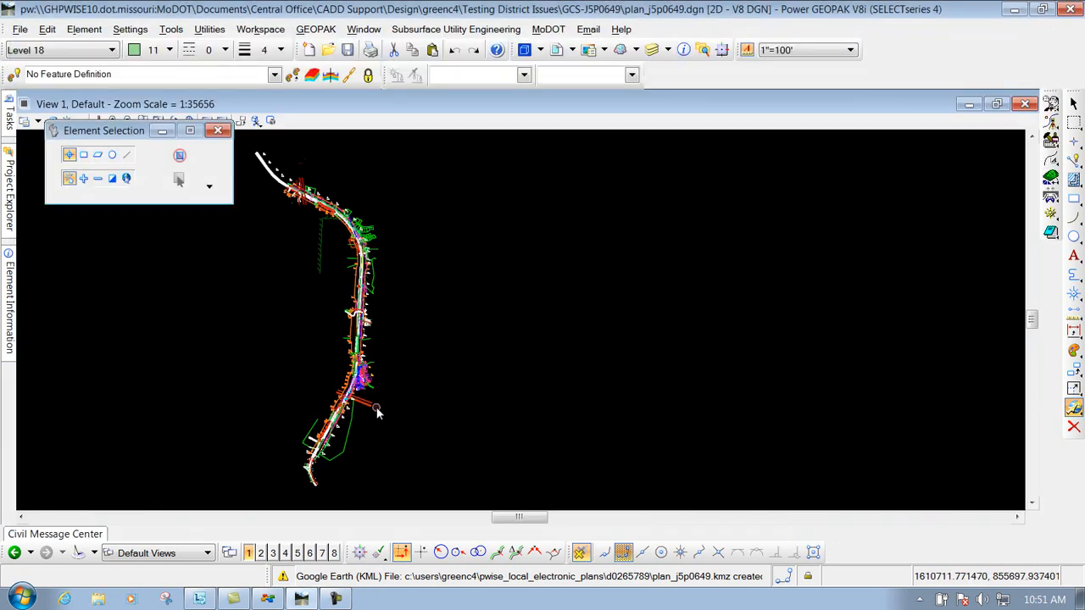